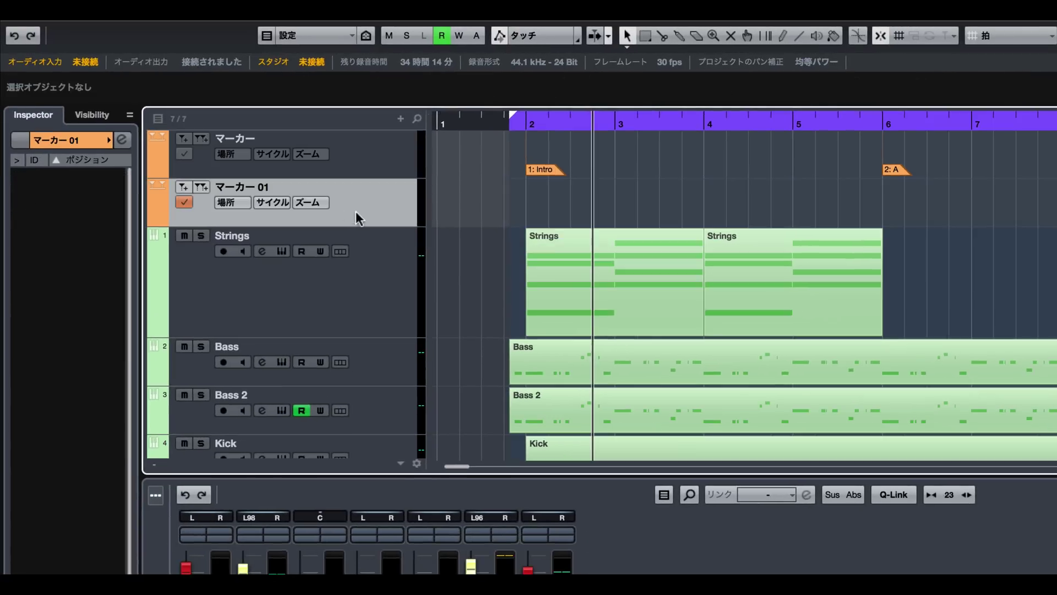
- Inspect the track options of the マーカー 01 track and select the マーカー and マーカー 01 tracks in turn
right_click(380, 210)
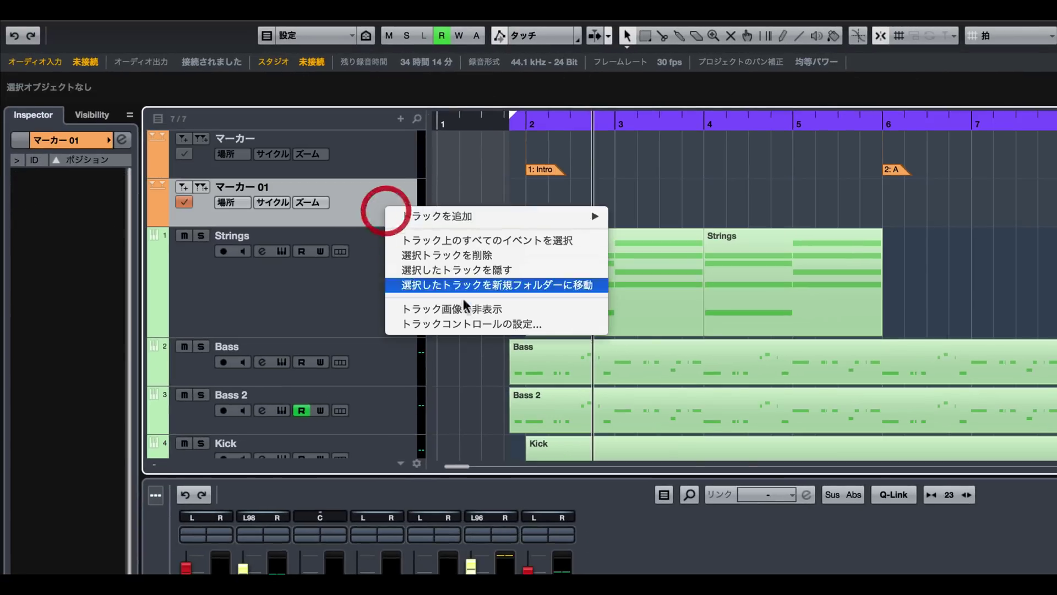
mouse_move(455, 215)
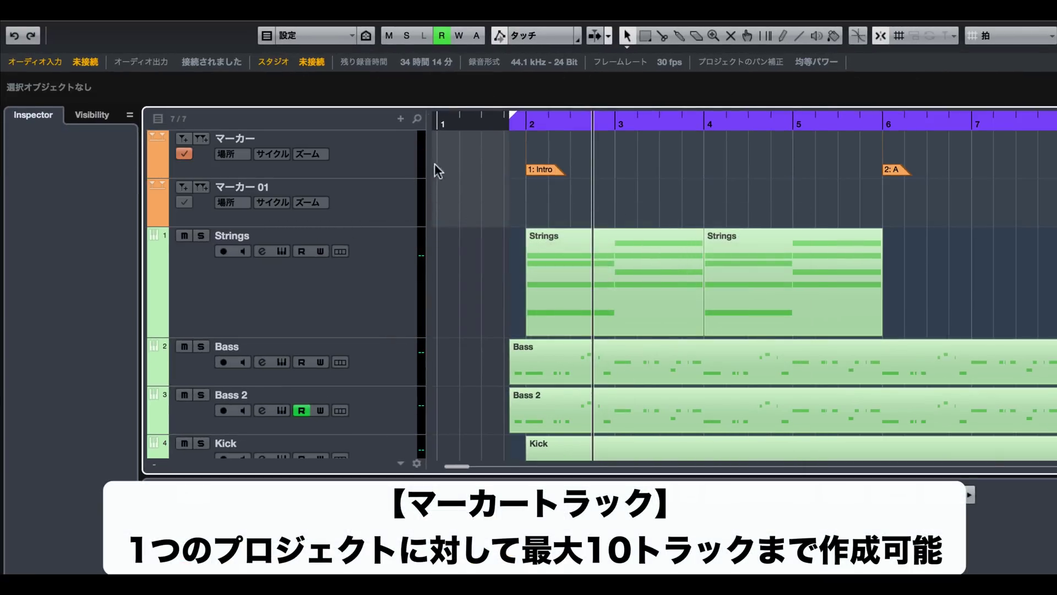
click(366, 156)
click(310, 199)
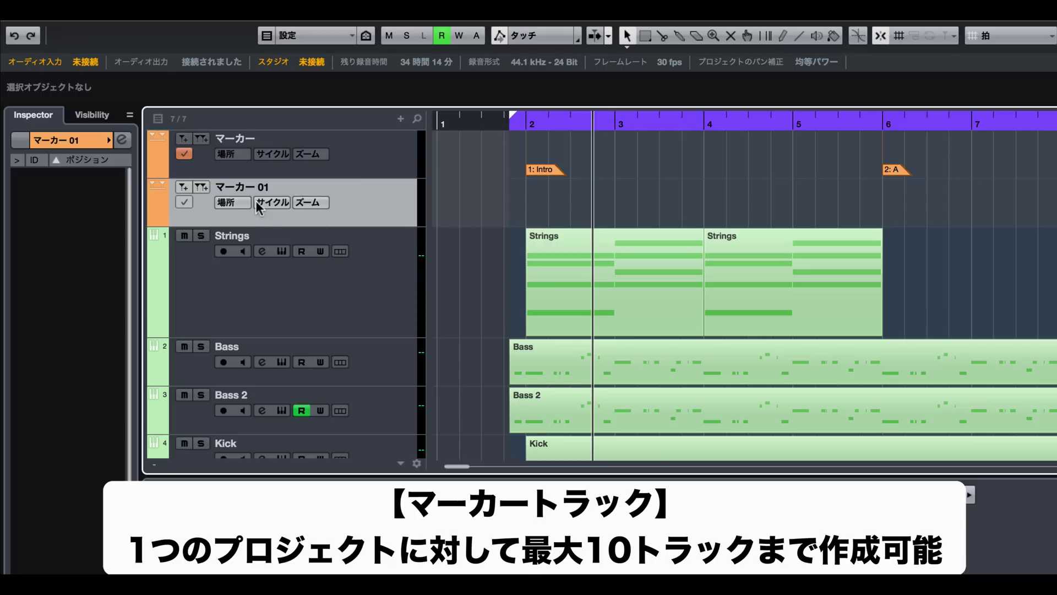
- Switch off the cycle range and add a position marker at bar 3 on the マーカー track
click(549, 119)
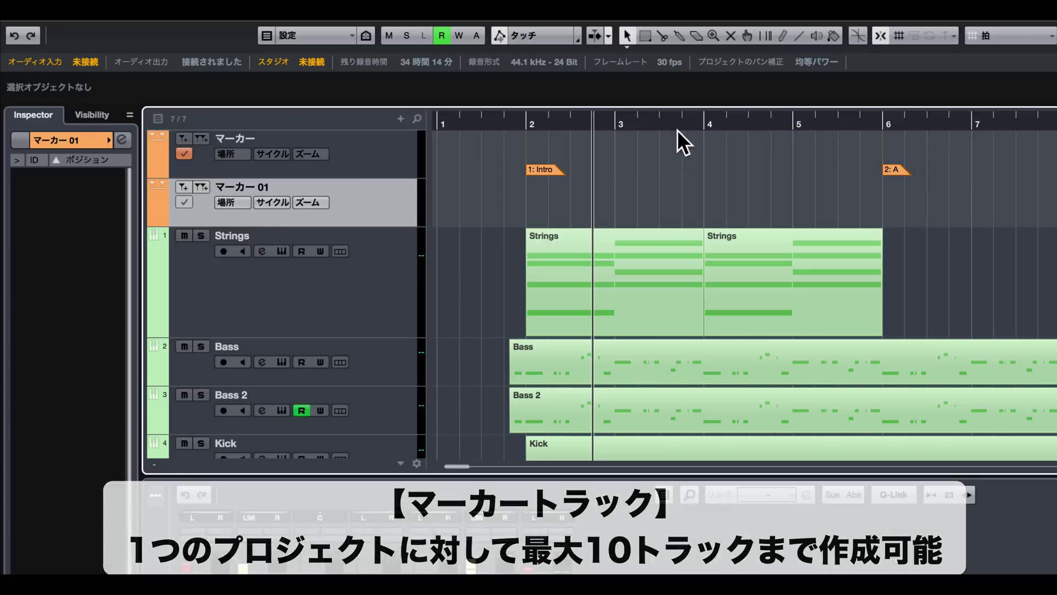
click(573, 148)
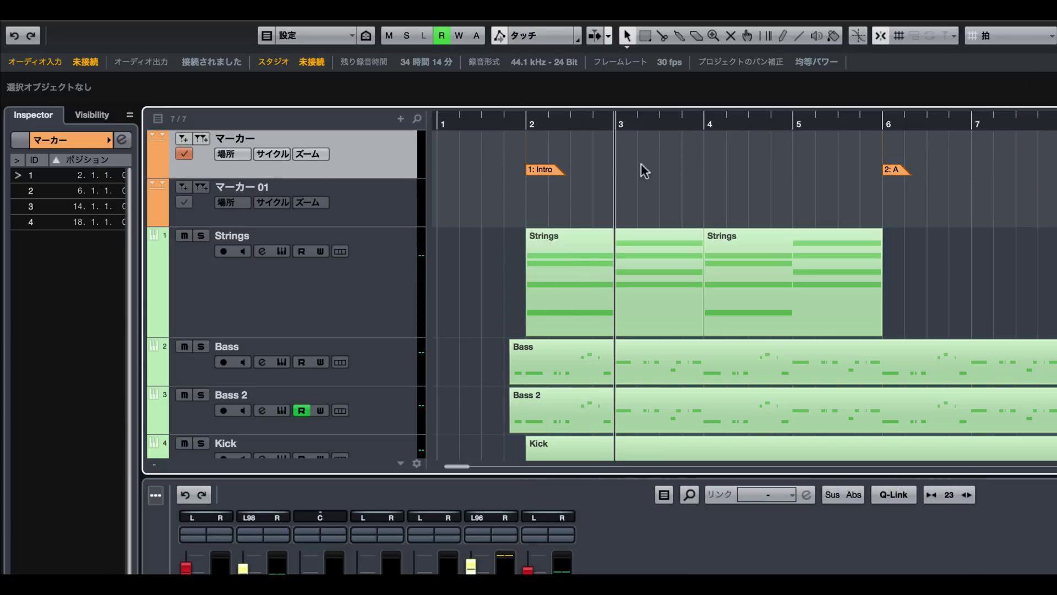
click(622, 168)
click(712, 167)
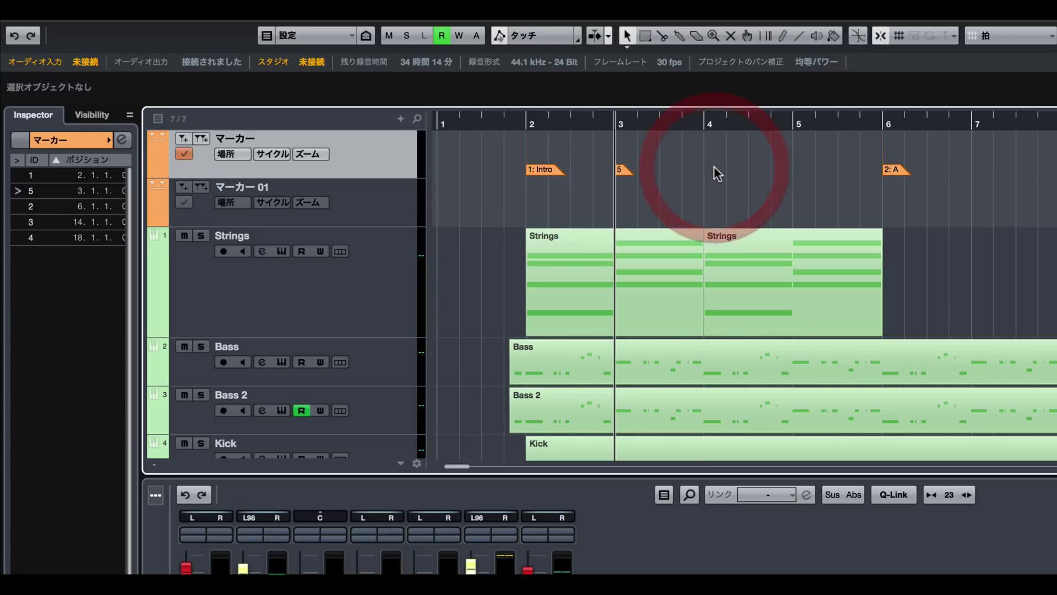
- Set the cycle range from bar 2 to bar 6 and add a cycle marker for it on the マーカー 01 track
drag(527, 113, 882, 111)
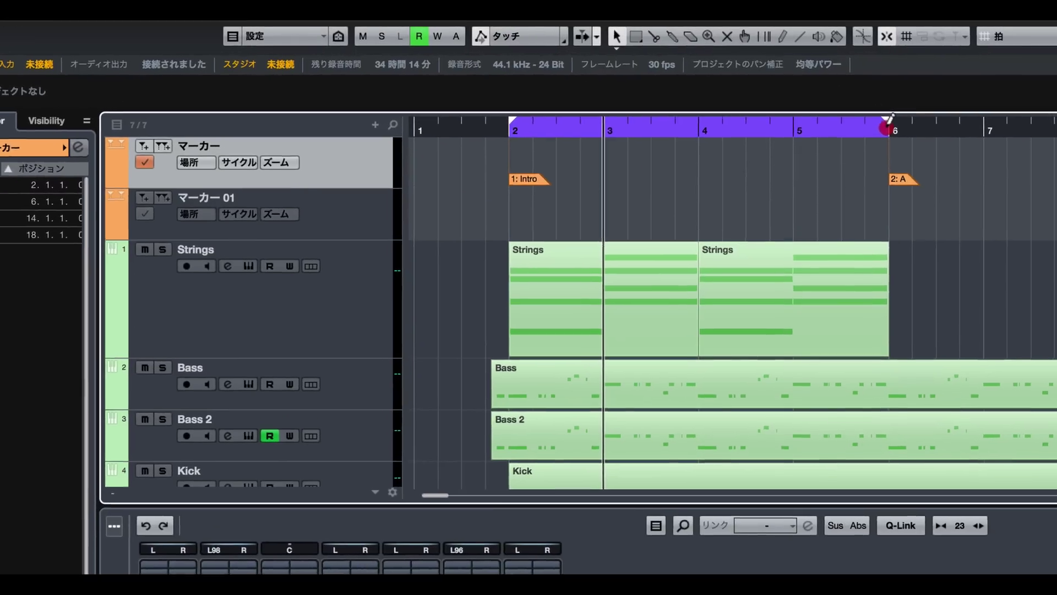
click(162, 197)
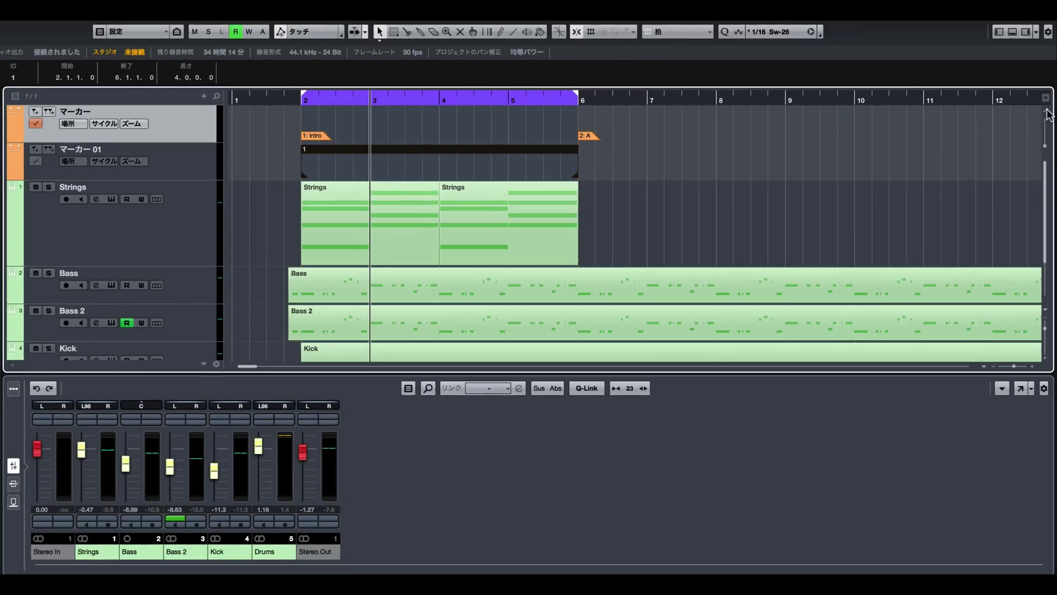
- Divide the track list so both marker tracks sit in their own upper section, and reduce that section's height
click(1019, 138)
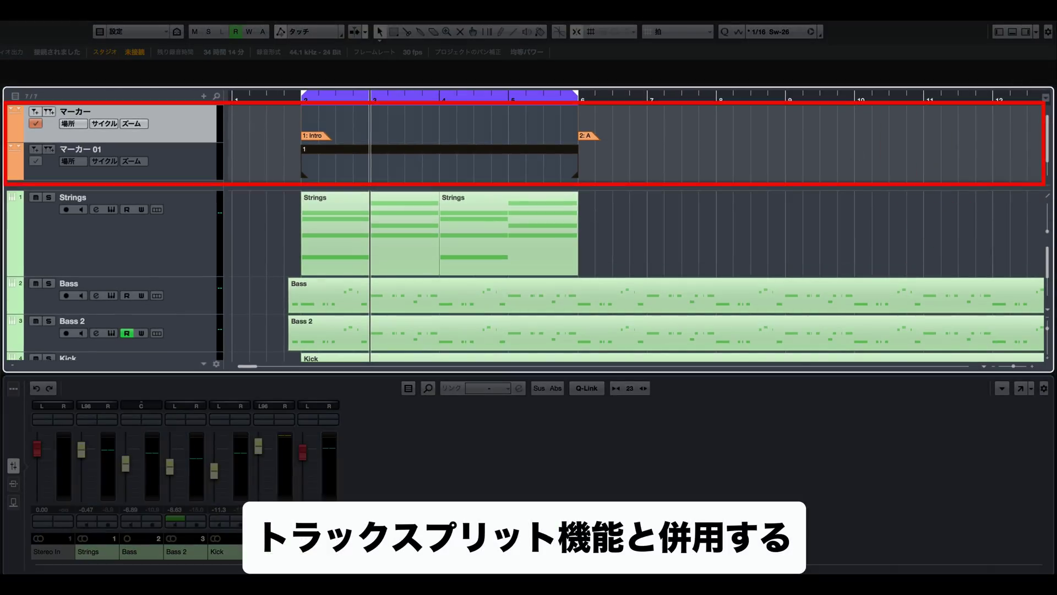
mouse_move(1048, 259)
mouse_down()
mouse_move(1041, 278)
mouse_move(1043, 231)
mouse_move(1045, 267)
mouse_move(1045, 248)
mouse_up()
mouse_move(181, 142)
mouse_down()
mouse_move(182, 154)
mouse_move(183, 132)
mouse_up()
drag(172, 185, 177, 138)
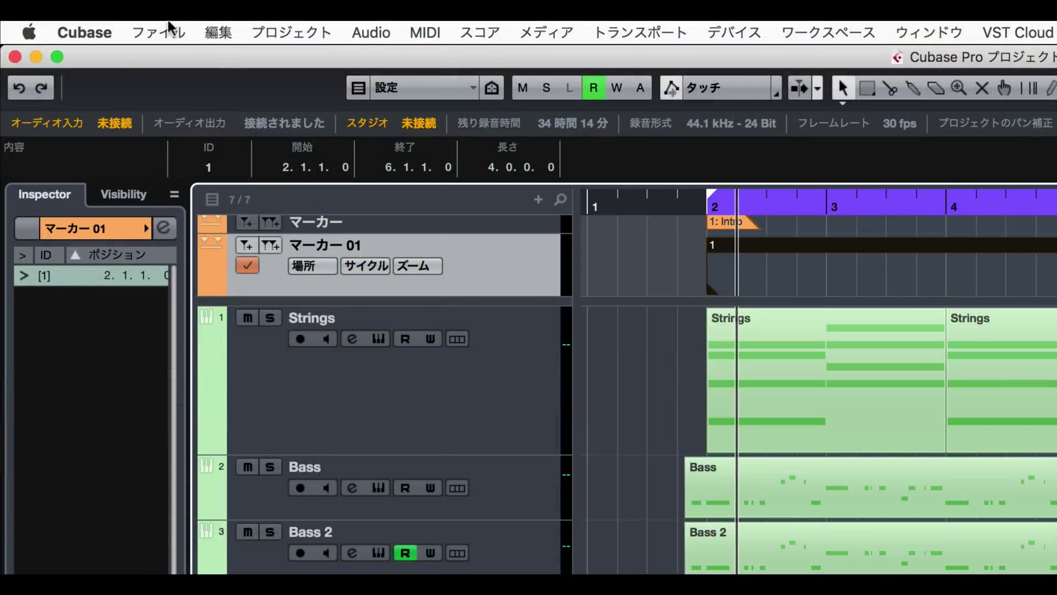
- Open the audio mixdown export, enable cycle marker export and include cycle marker 1
click(171, 29)
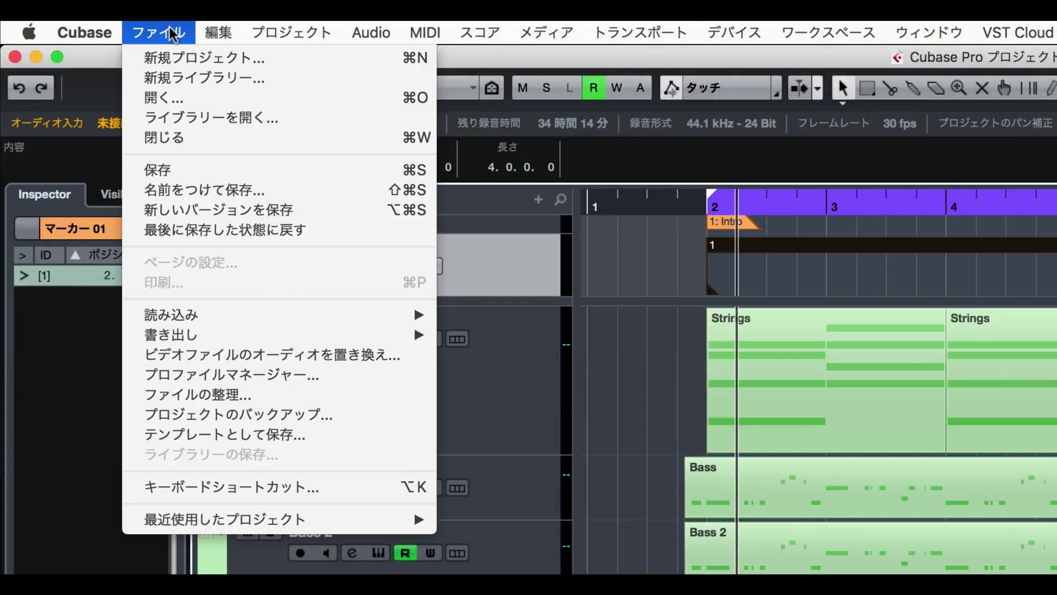
mouse_move(205, 335)
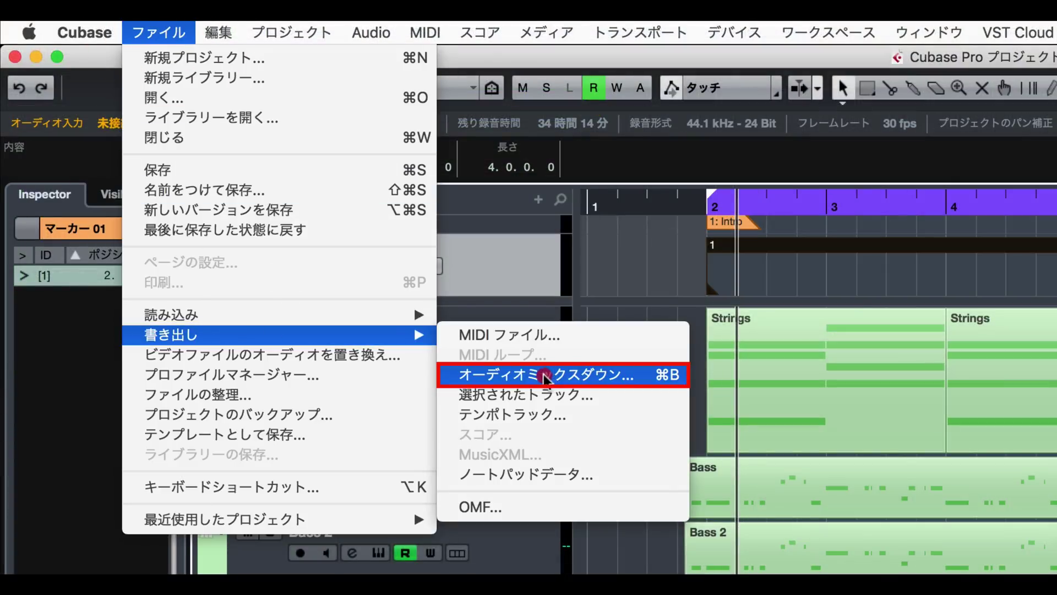
click(591, 378)
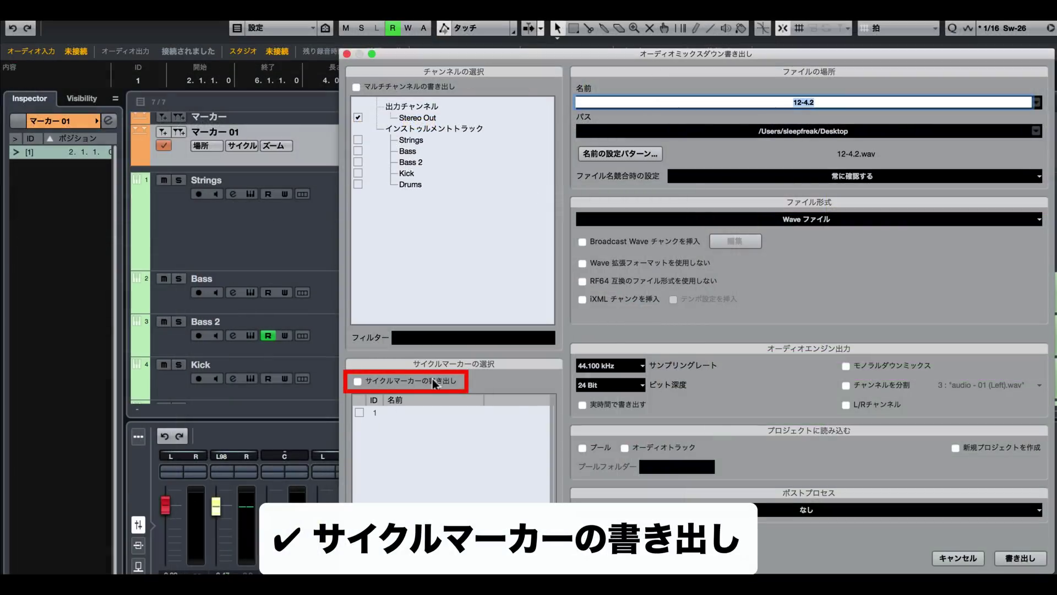
click(368, 384)
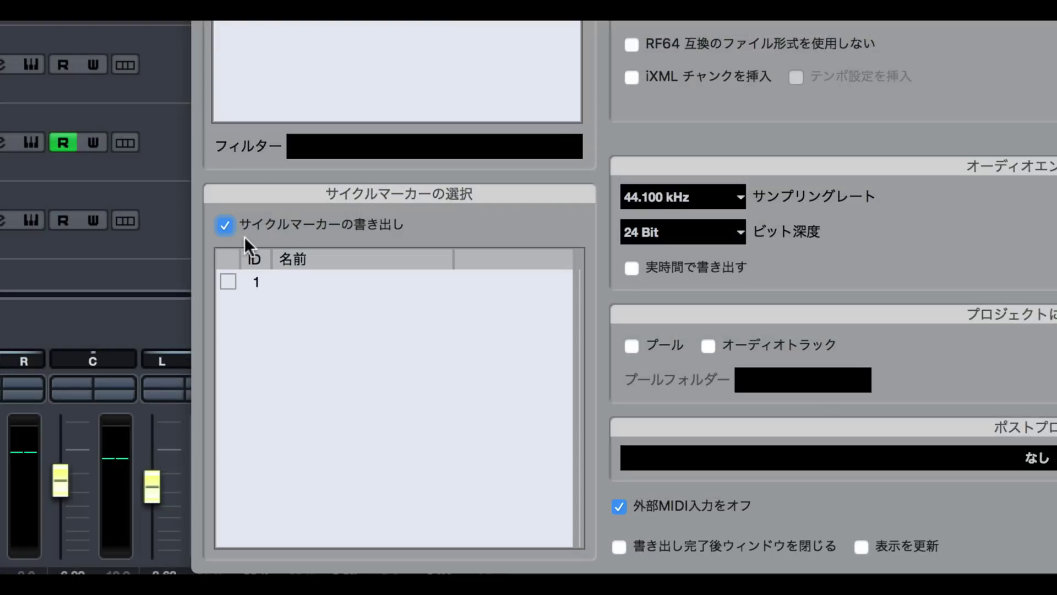
click(229, 282)
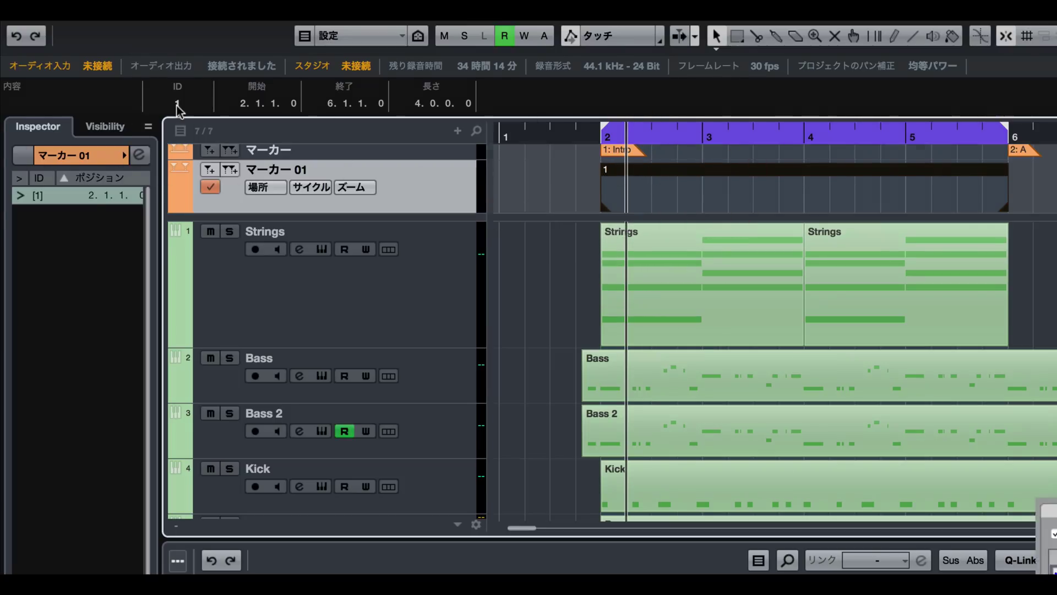
- Set the cycle marker's ID to 3 and toggle its selection for the mixdown export off and on
click(178, 103)
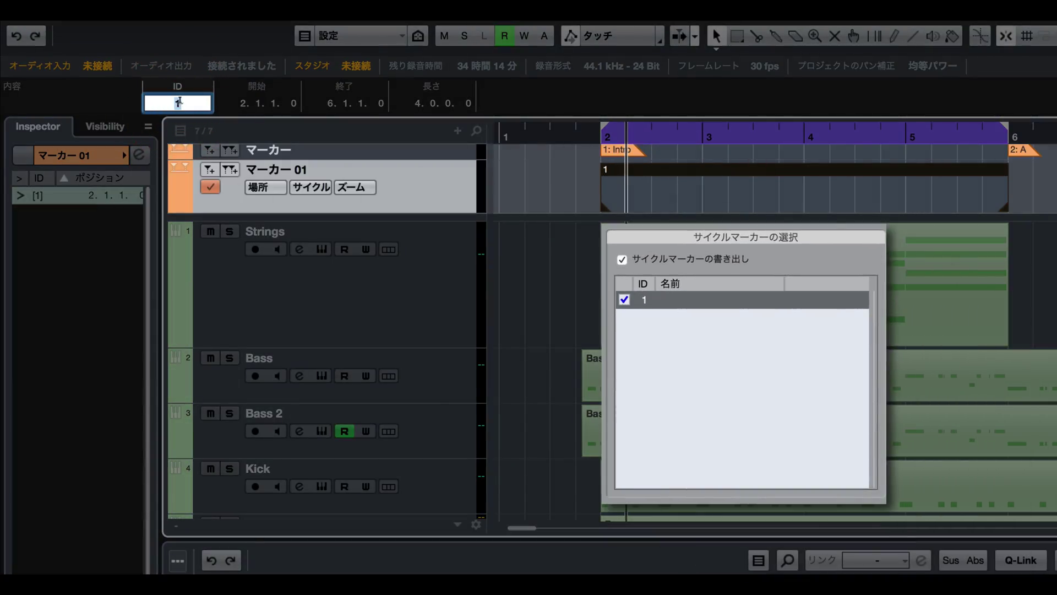
key(Return)
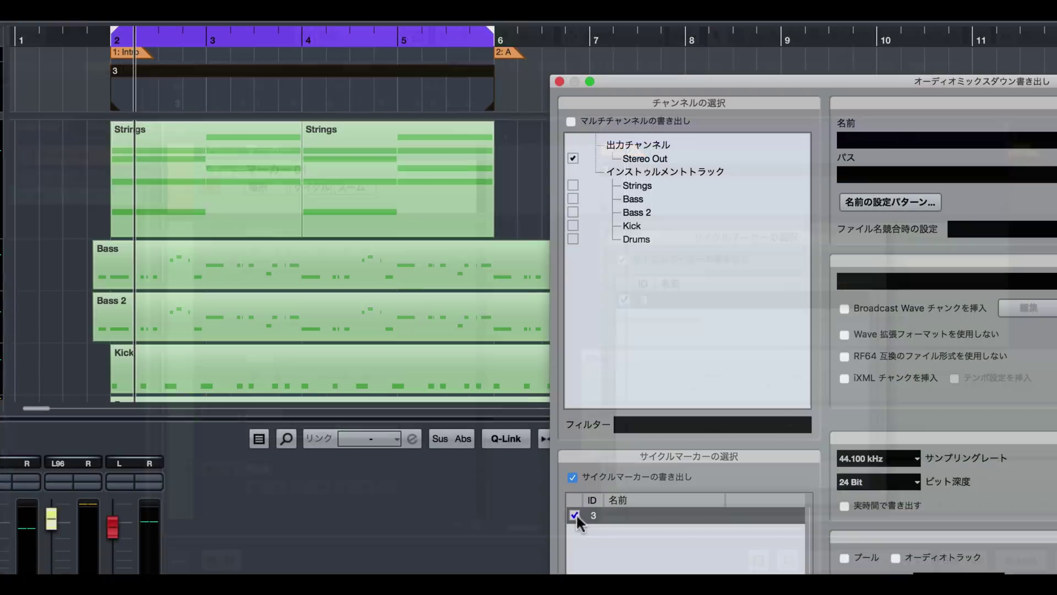
click(575, 515)
click(575, 515)
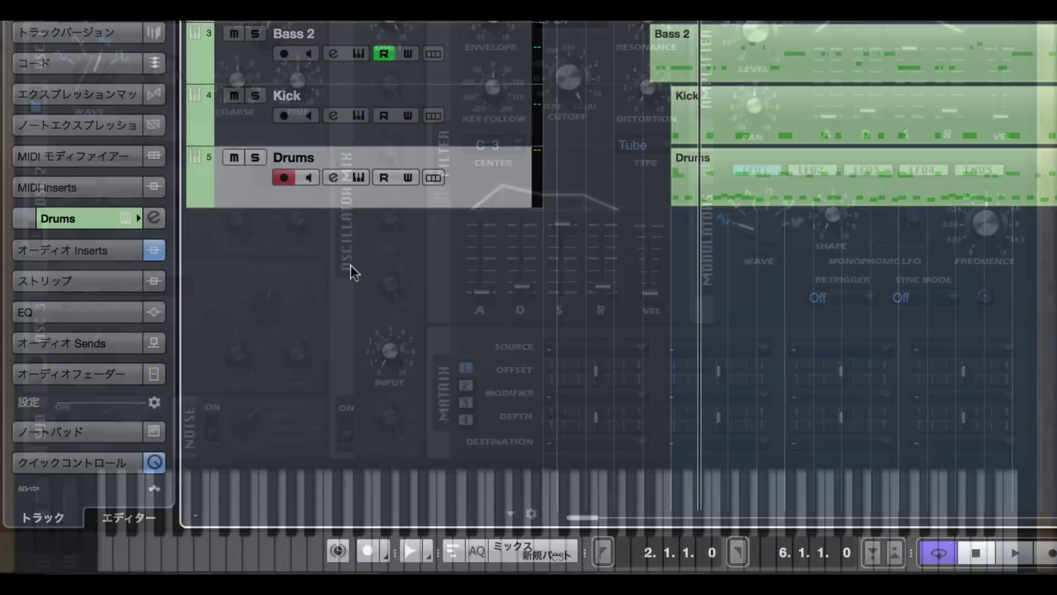
- Add an instrument track with Retrologue and activate the instrument's side-chain
right_click(359, 269)
click(437, 335)
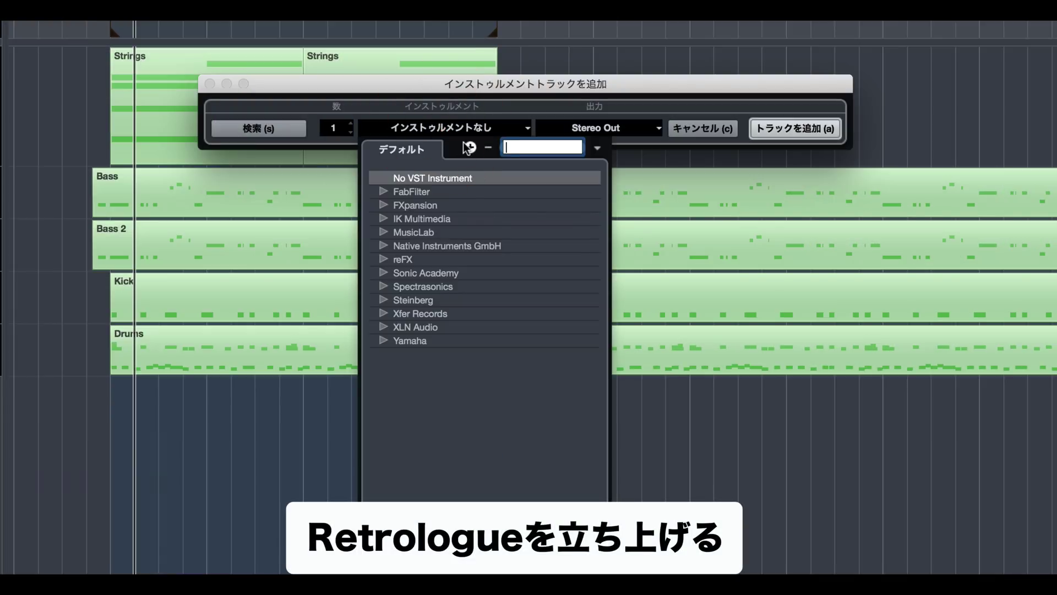
click(468, 148)
click(448, 418)
click(795, 127)
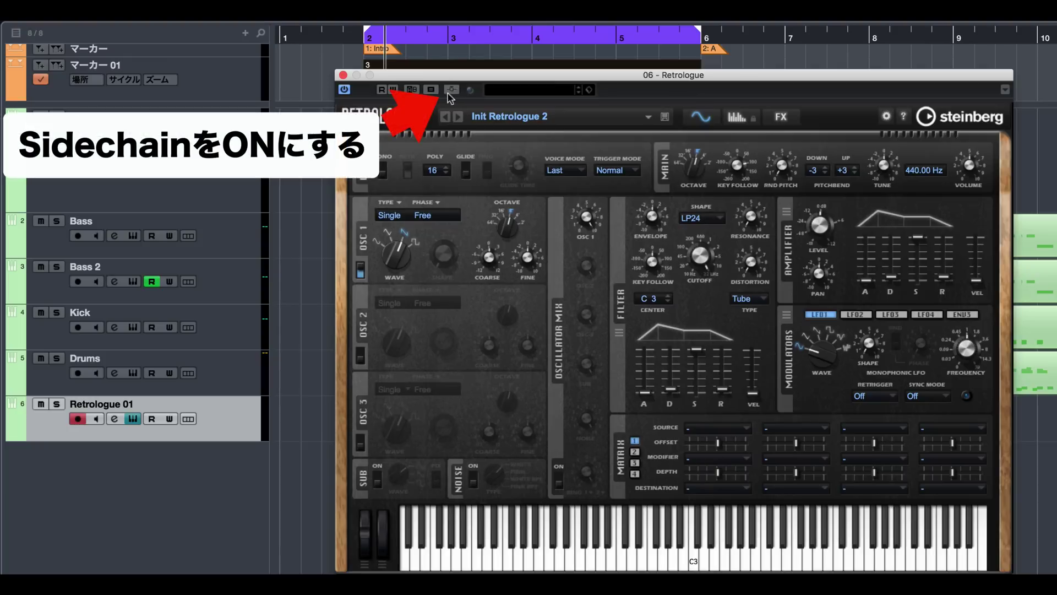
click(453, 90)
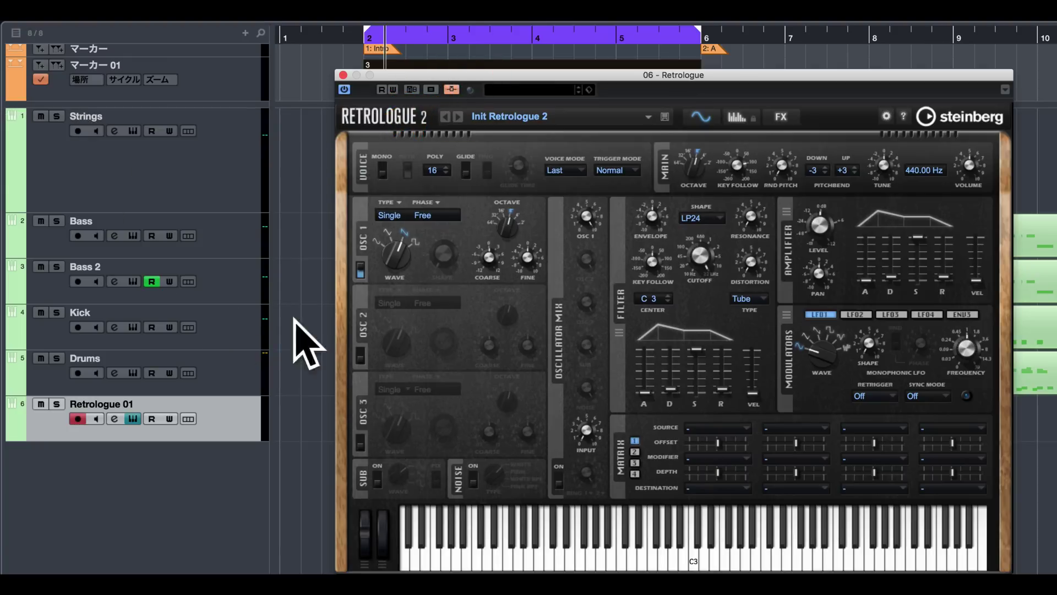
- Add an audio track below the Drums track and open its output routing choices
click(242, 373)
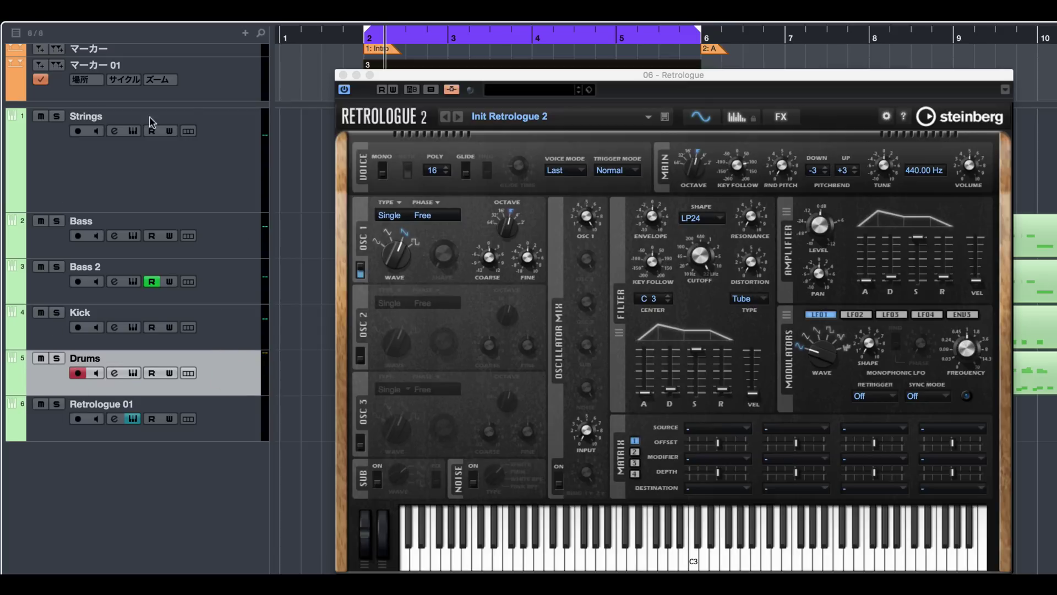
double_click(122, 509)
click(909, 251)
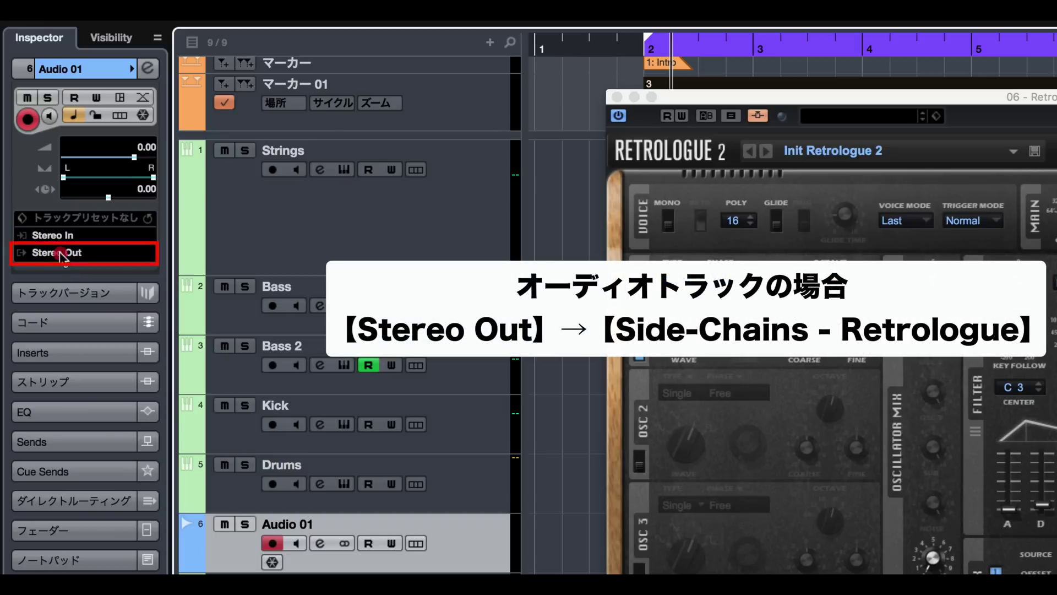
click(31, 242)
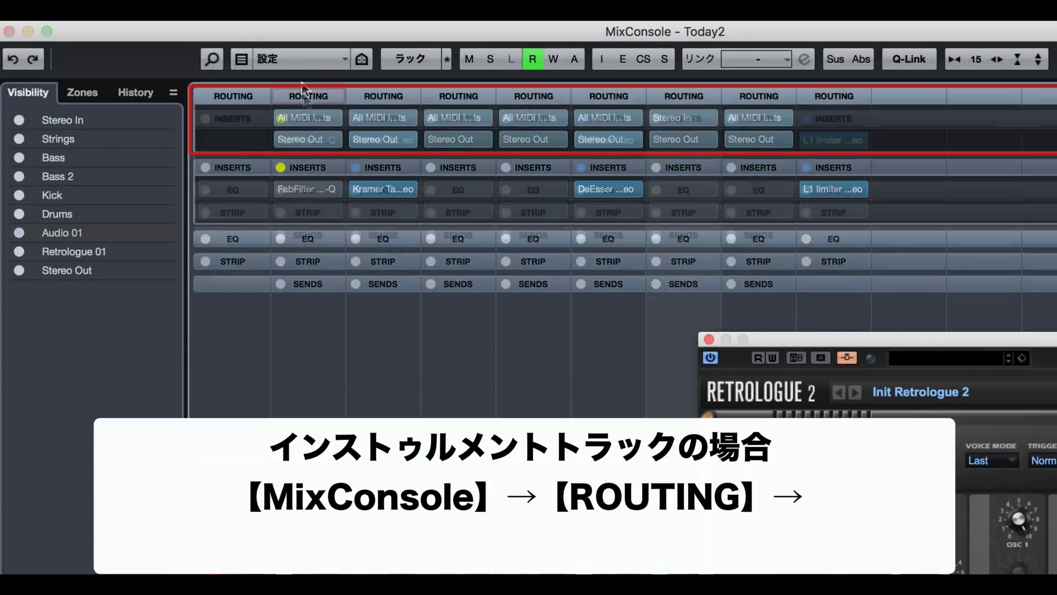
- Route the Drums channel's output to Side-Chains - 06 - Retrologue in the MixConsole
click(307, 97)
click(306, 97)
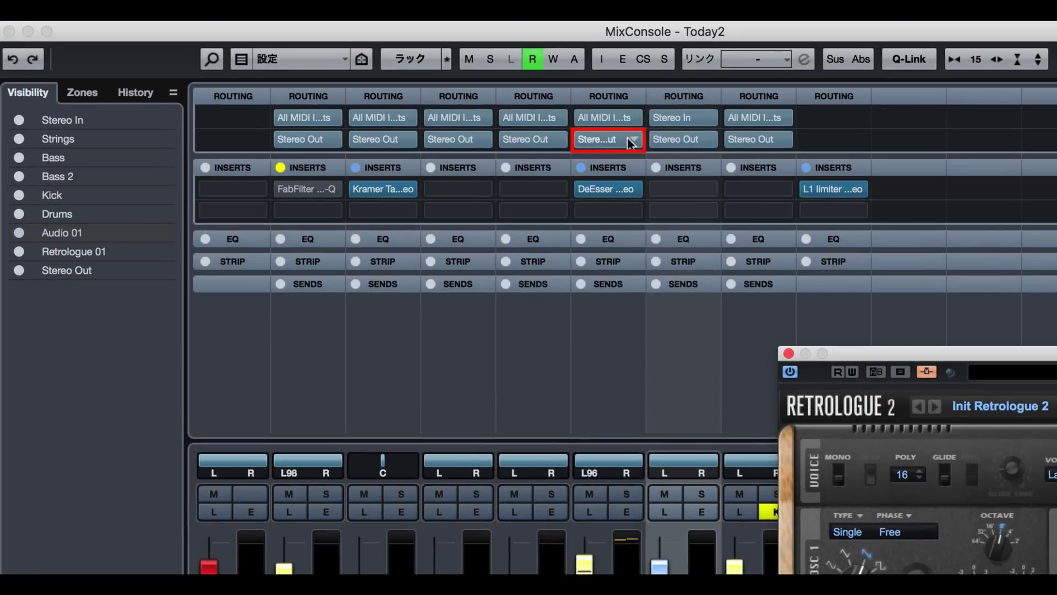
click(631, 142)
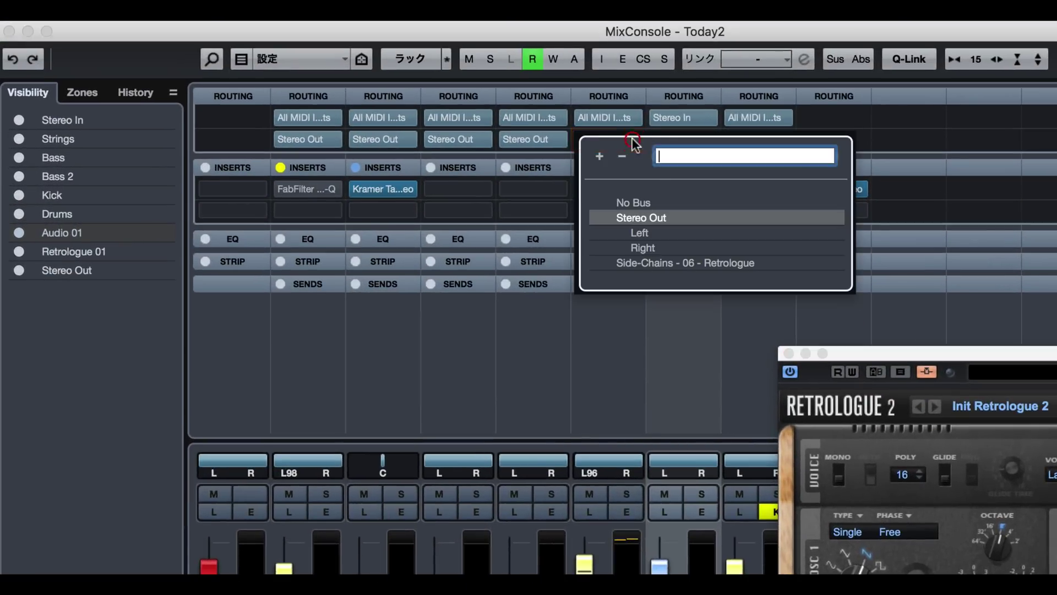
click(640, 263)
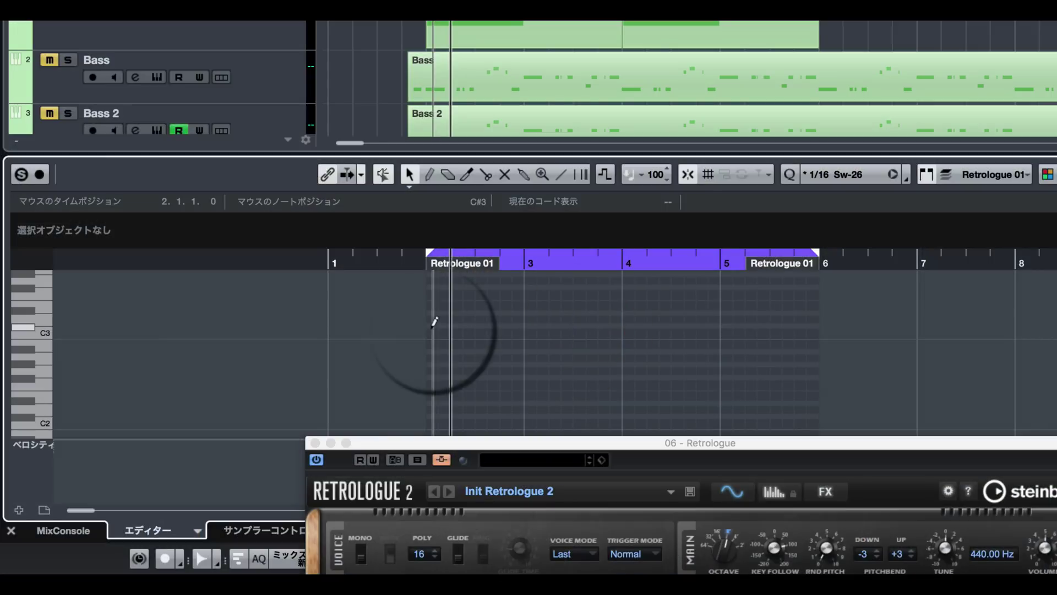
- Draw a C3 note from bar 2 to bar 6 in the Retrologue part and raise Retrologue's INPUT level
mouse_move(433, 329)
mouse_down()
mouse_move(838, 325)
mouse_move(826, 329)
mouse_up()
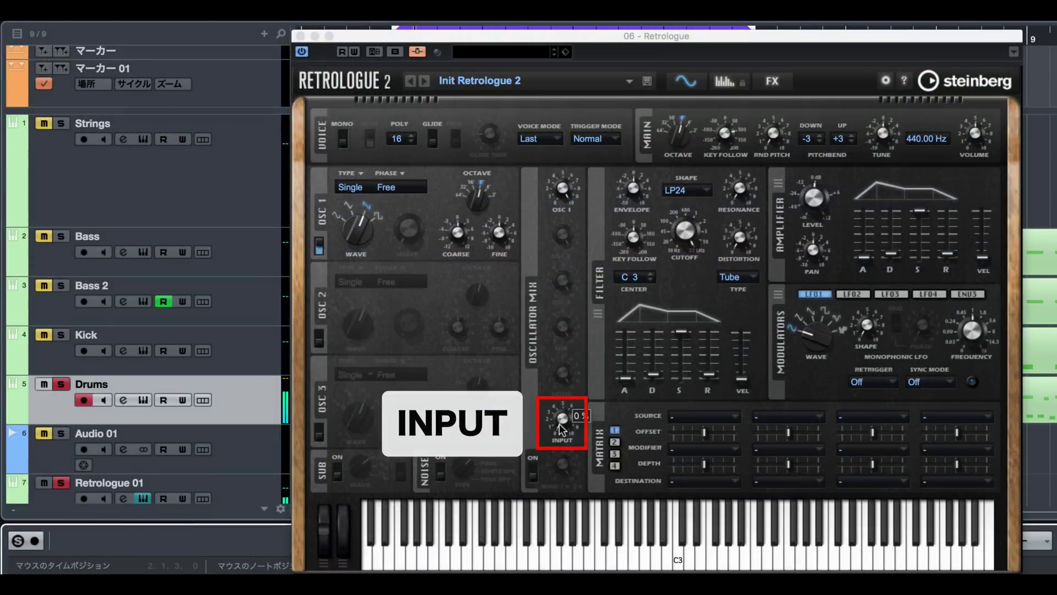
mouse_move(559, 424)
drag(559, 424, 577, 270)
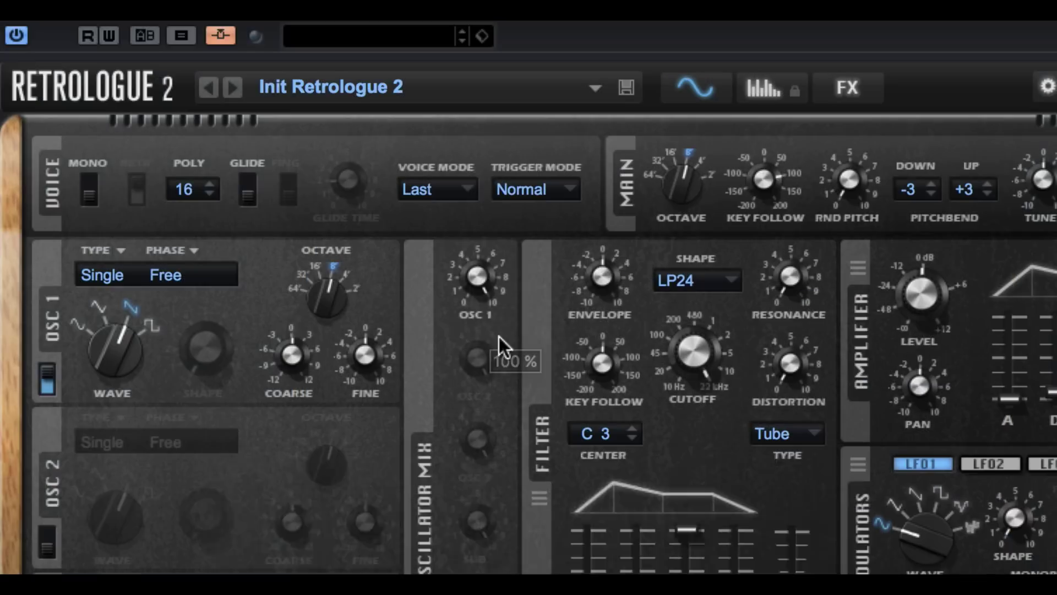
- Switch off Retrologue's oscillator 1 and readjust the INPUT level in the oscillator mix
drag(561, 193, 560, 259)
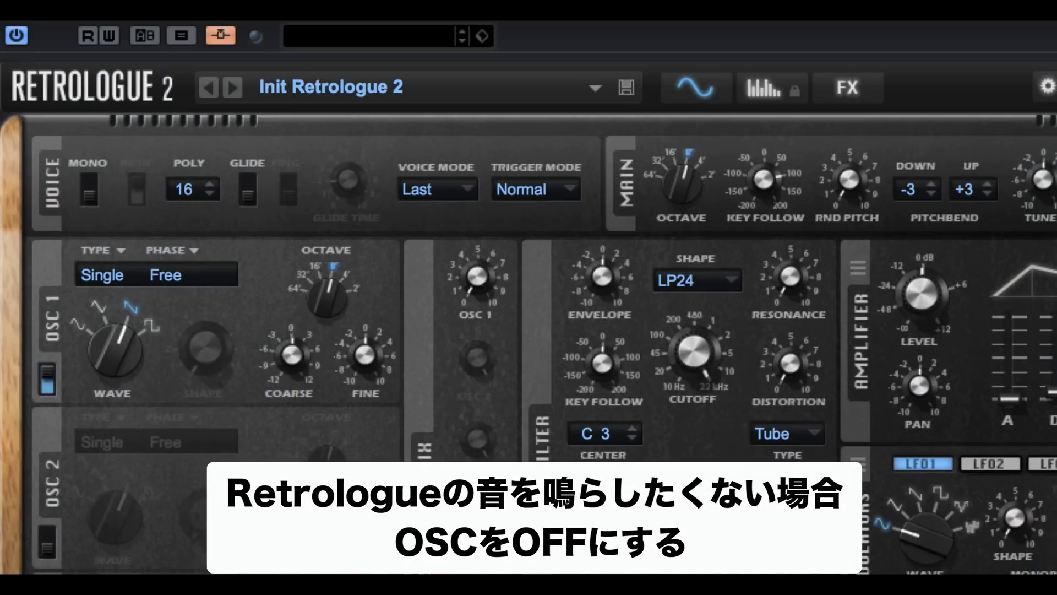
click(47, 379)
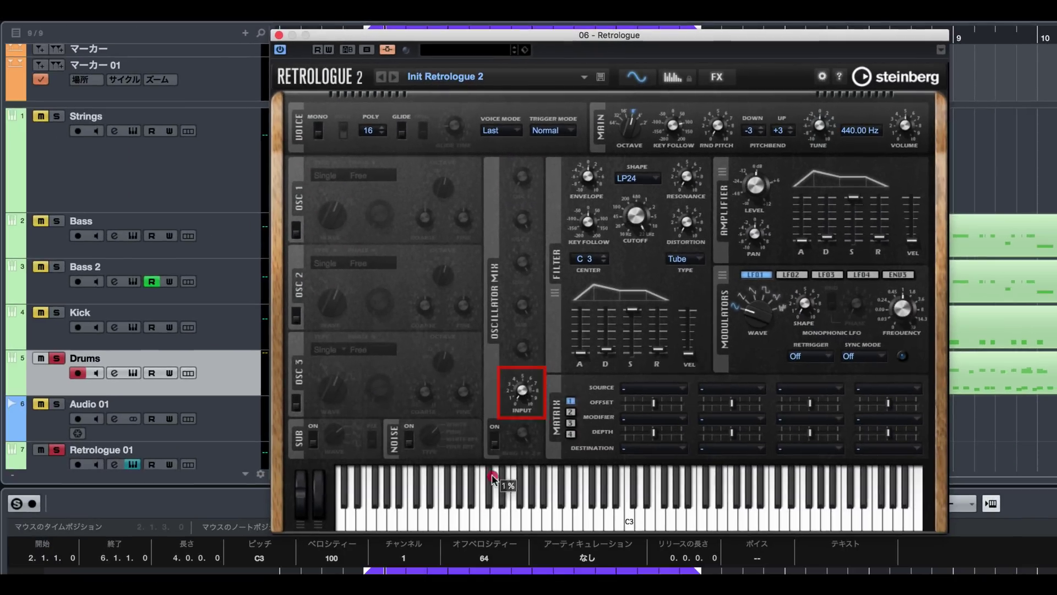
drag(522, 390, 566, 435)
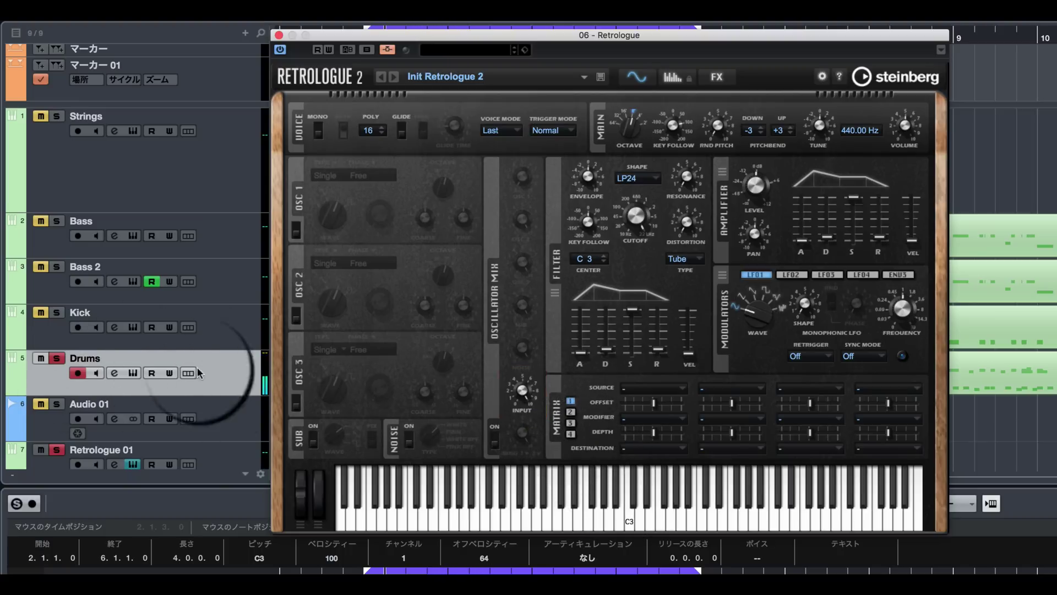
- Adjust the Cutoff and Envelope amount of Retrologue's filter to shape the drum sound
drag(636, 215, 646, 179)
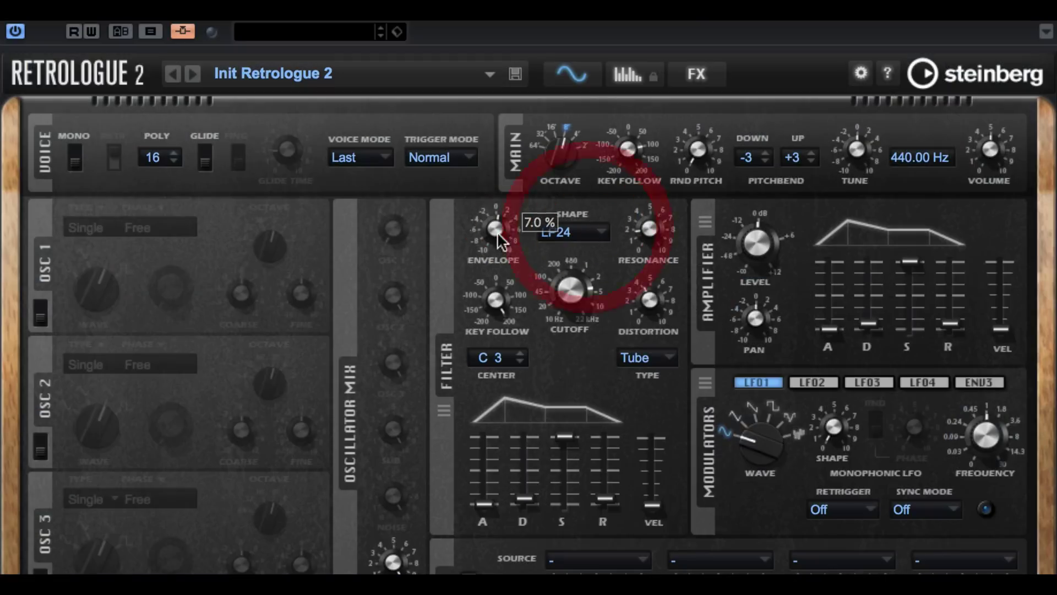
drag(576, 283, 583, 222)
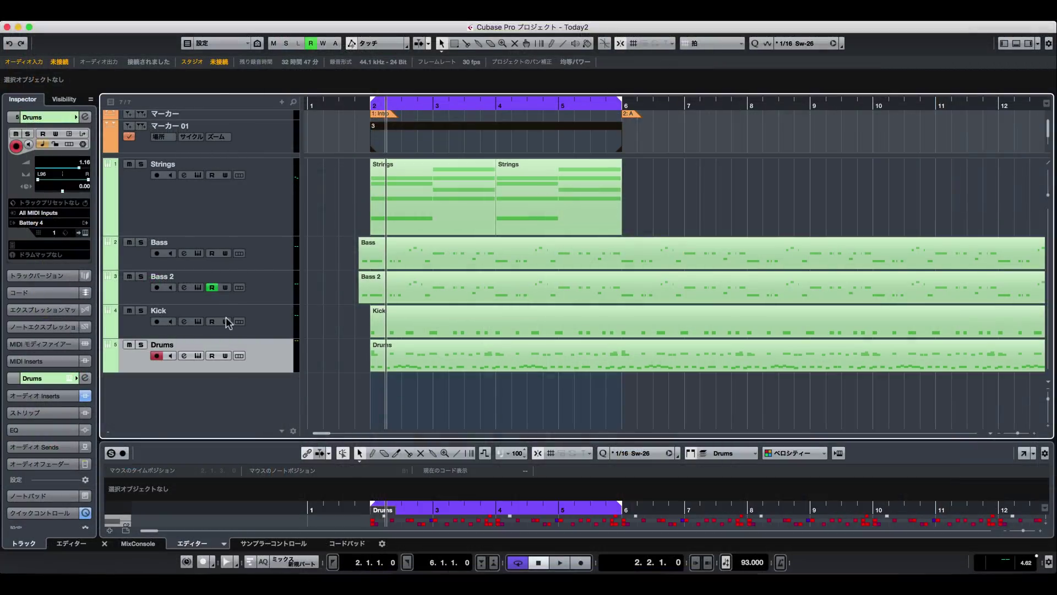
- Add one sampler track below the Drums track and enlarge the Sampler Control area
right_click(220, 389)
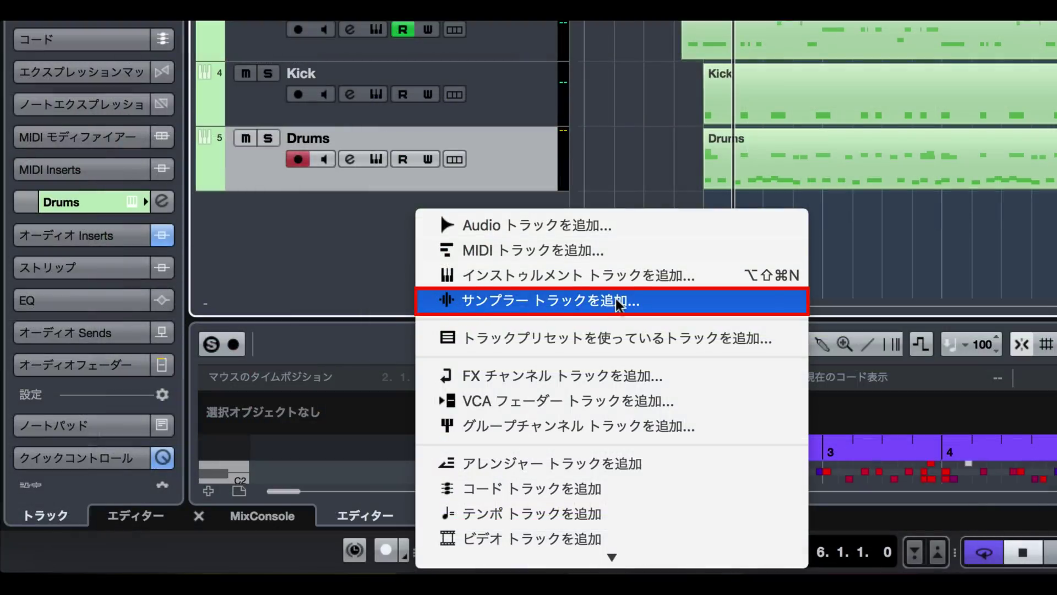
click(588, 302)
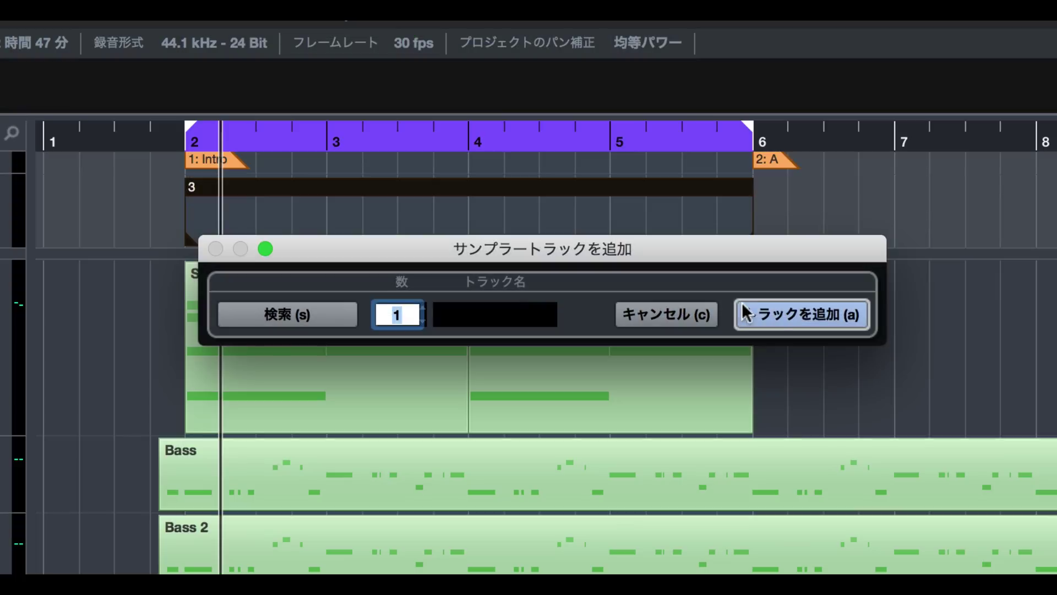
click(772, 312)
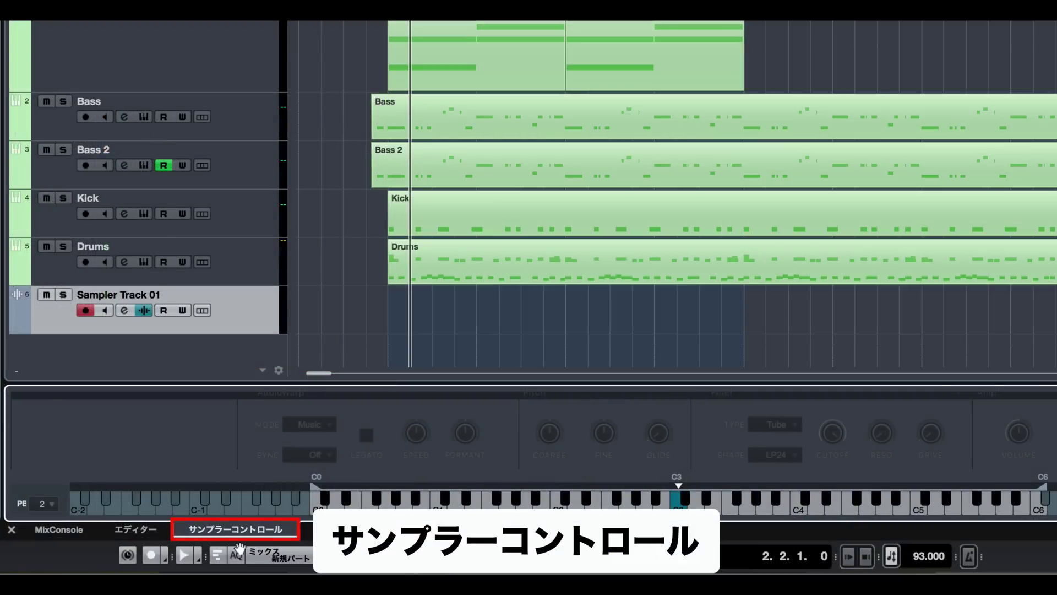
drag(389, 382, 389, 196)
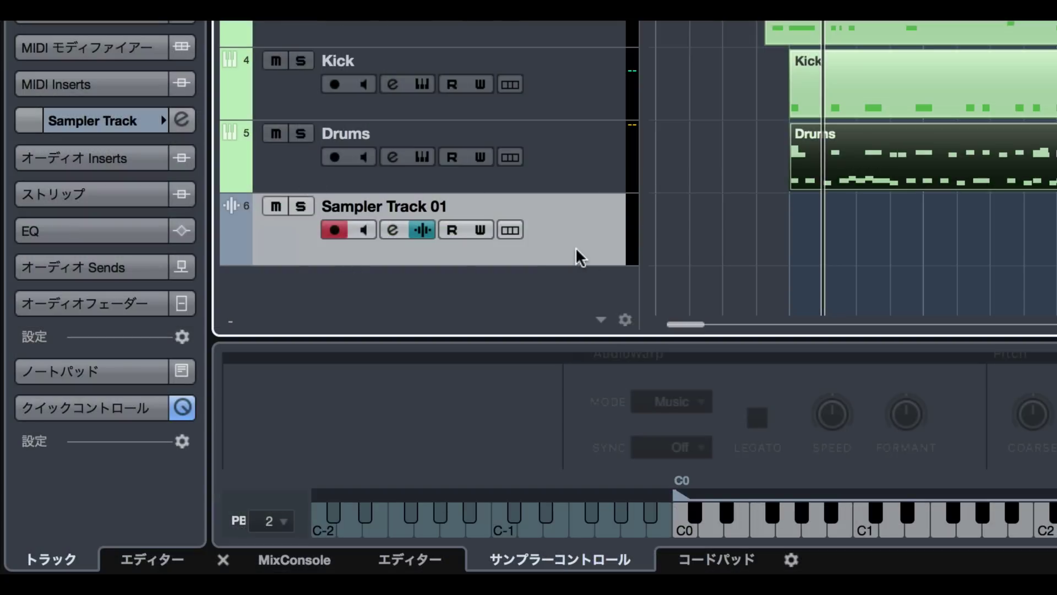
drag(989, 337, 990, 237)
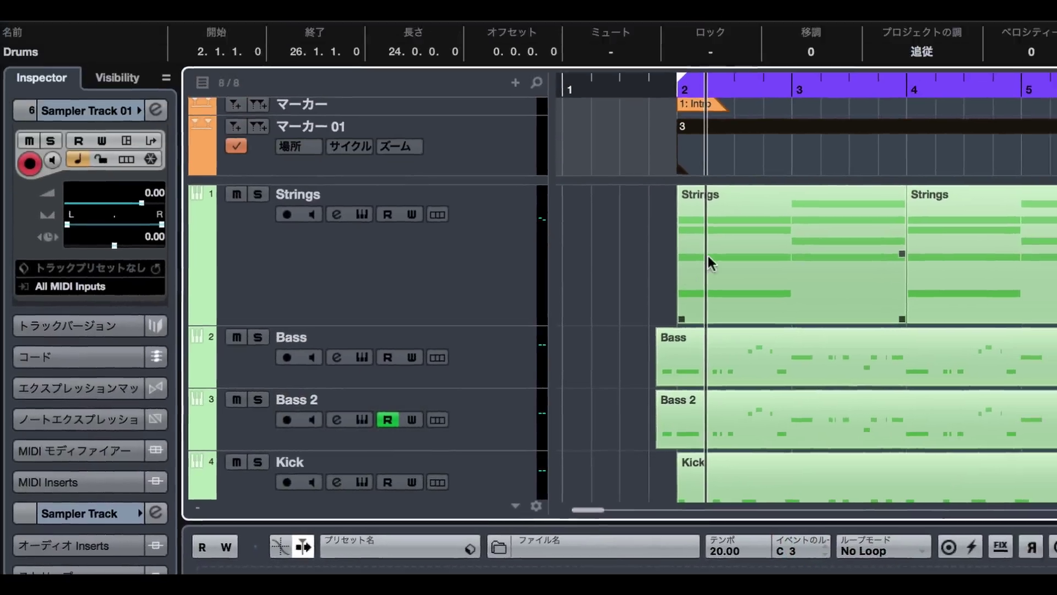
- Render the first Strings MIDI part, bars 2 to 4, in place to audio with the current settings
click(708, 256)
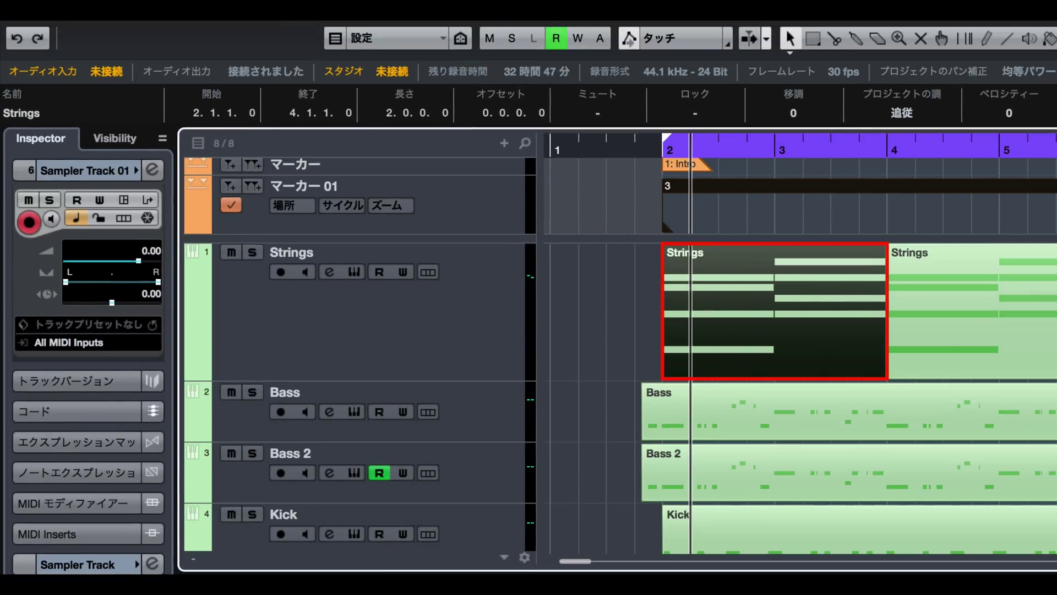
click(823, 312)
right_click(823, 312)
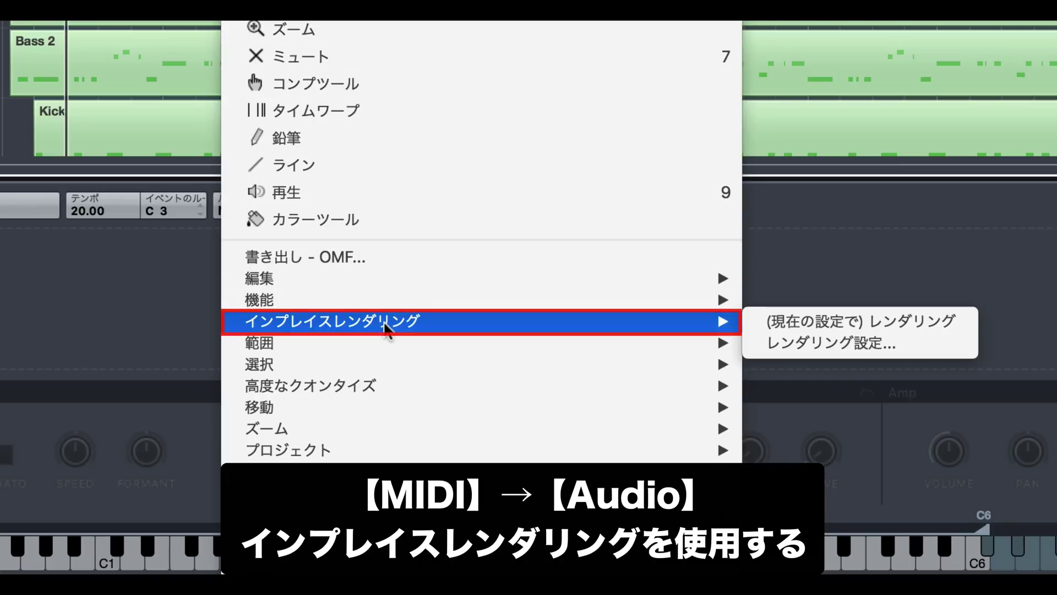
click(789, 329)
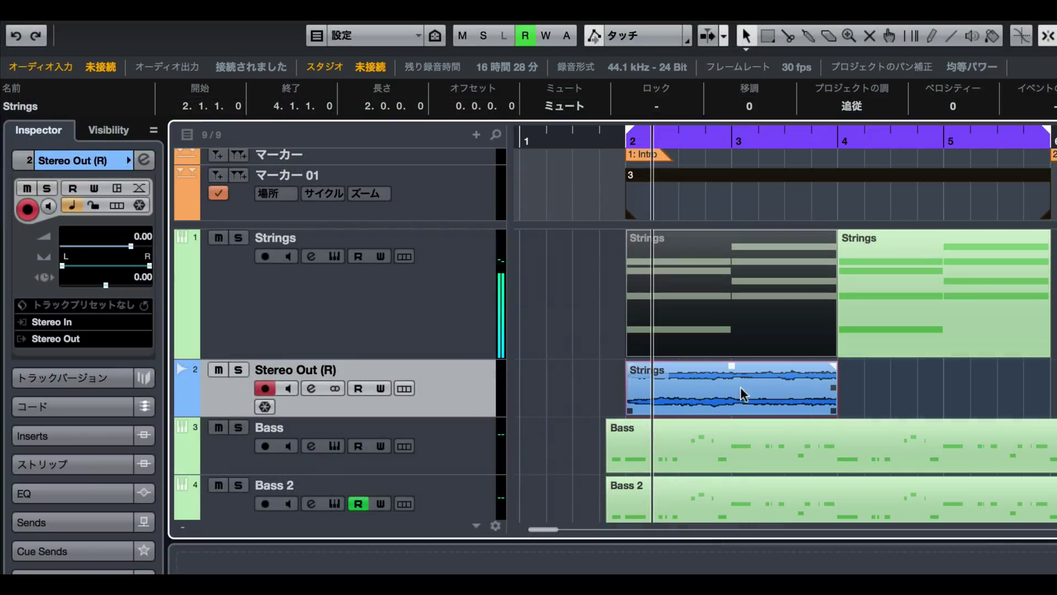
- Play back the rendered Strings audio event from bar 2 and stop playback
click(723, 389)
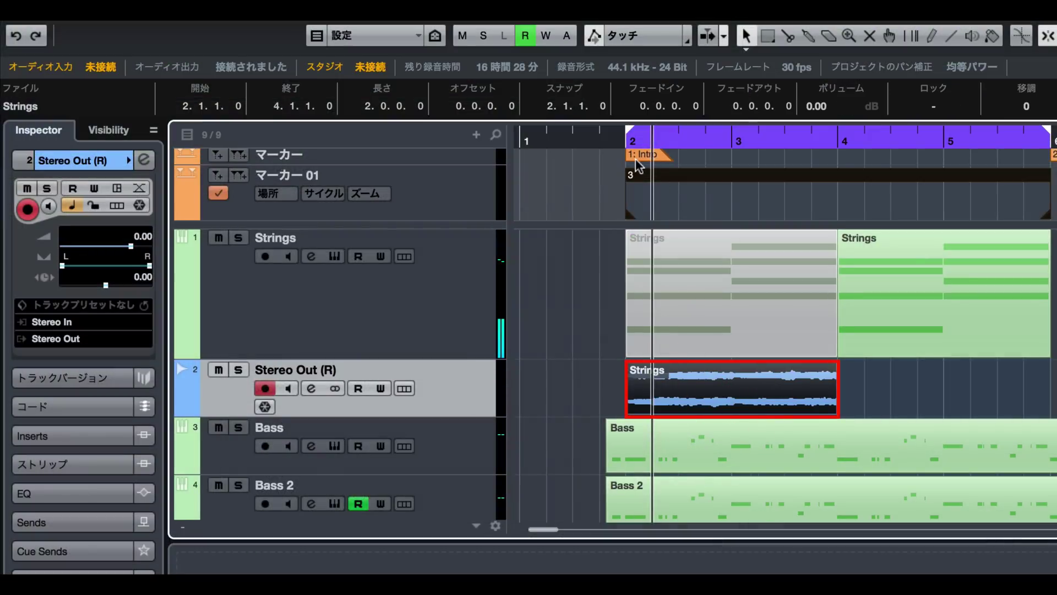
click(625, 143)
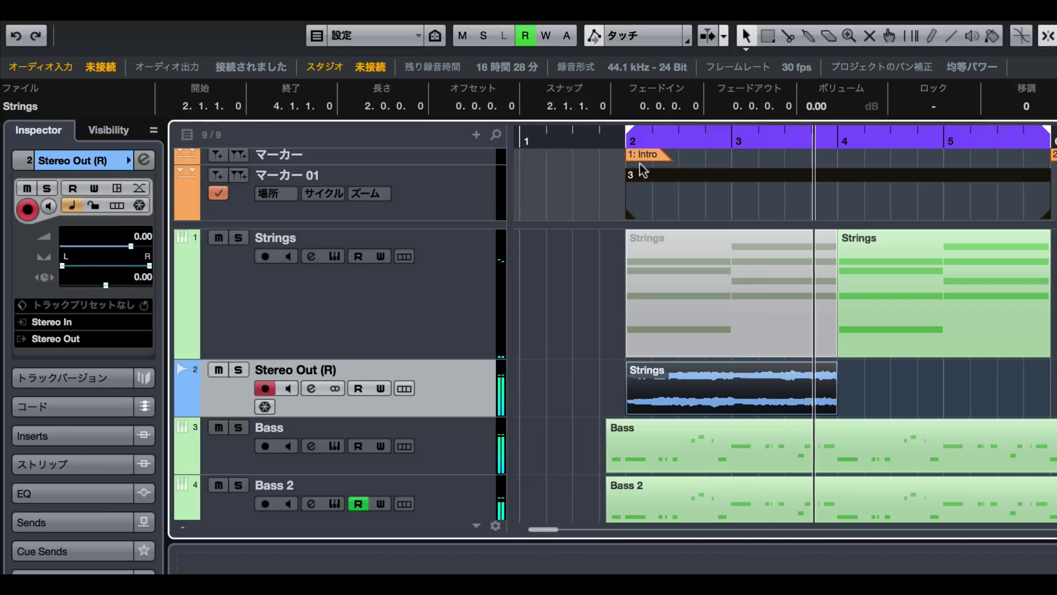
key(space)
click(749, 348)
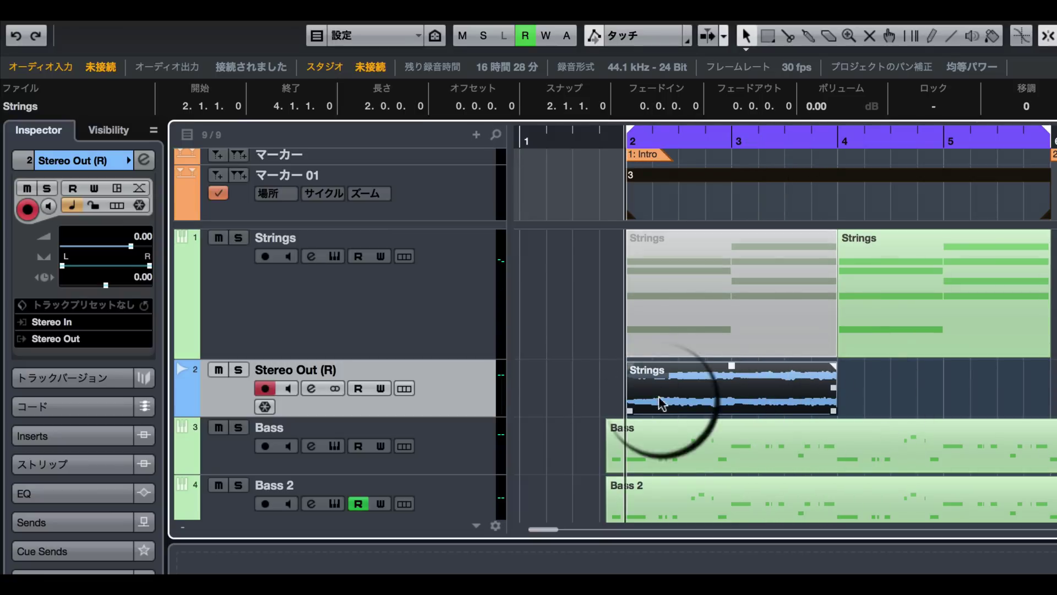
click(936, 388)
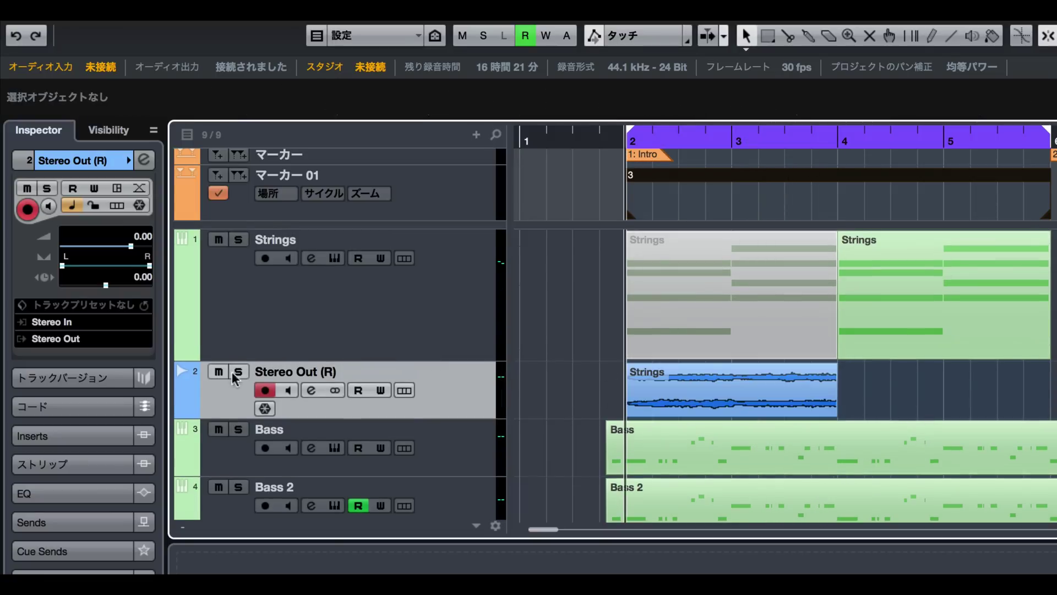
- Move Sampler Track 01 directly below the Stereo Out (R) track
scroll(417, 413, down, 4)
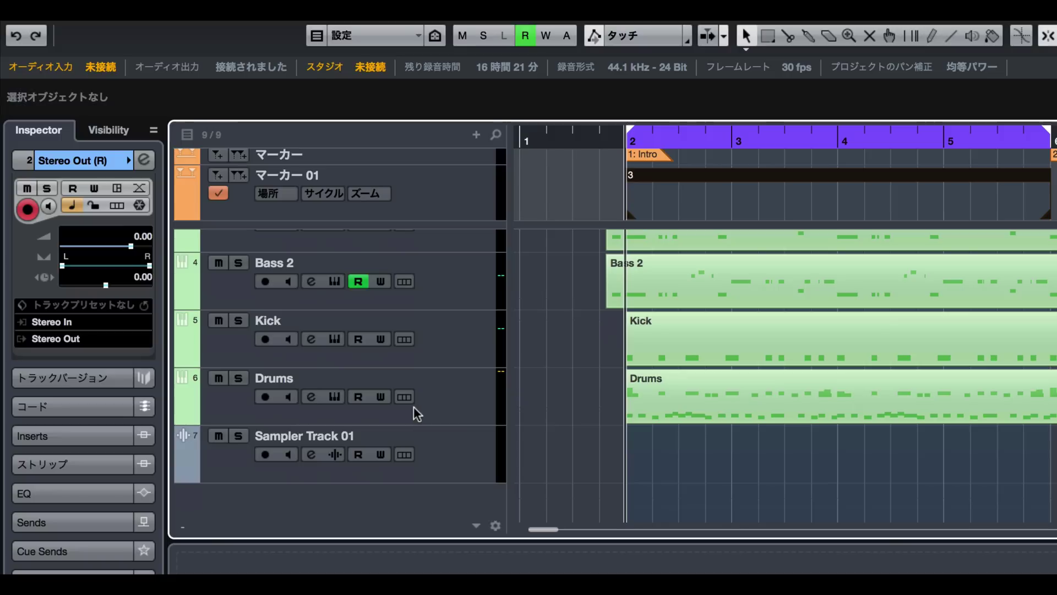
click(456, 450)
drag(456, 266, 450, 338)
- Try to load the rendered Strings audio event into the Sampler Control of Sampler Track 01
click(634, 322)
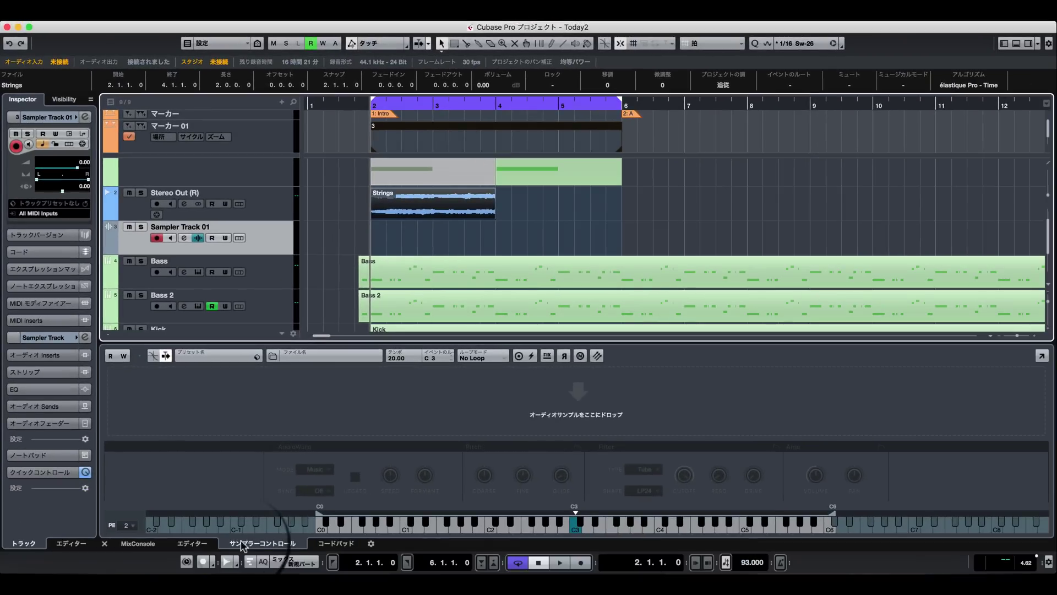
click(258, 541)
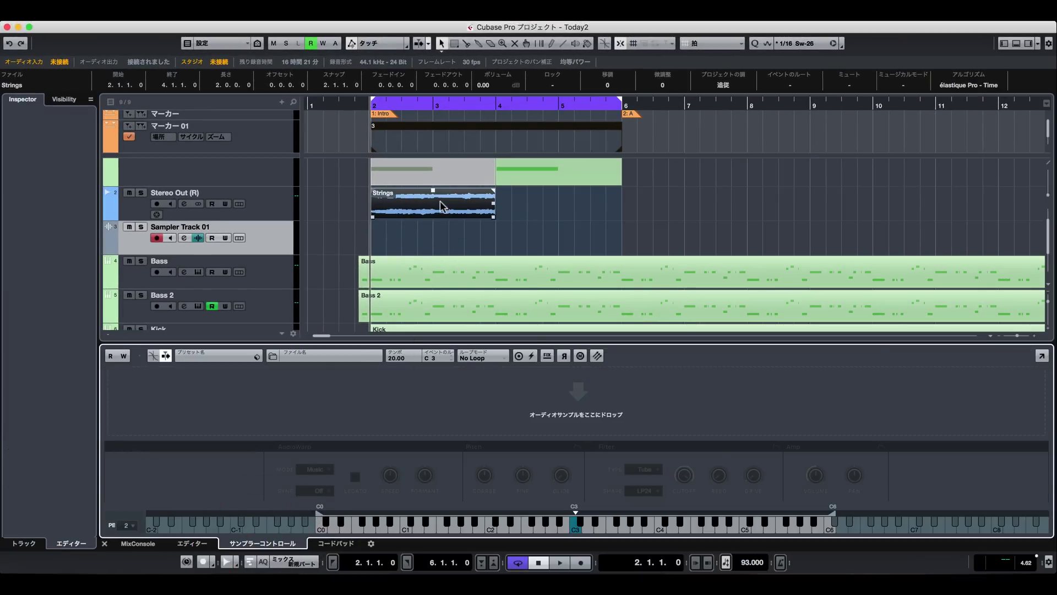
drag(441, 204, 569, 403)
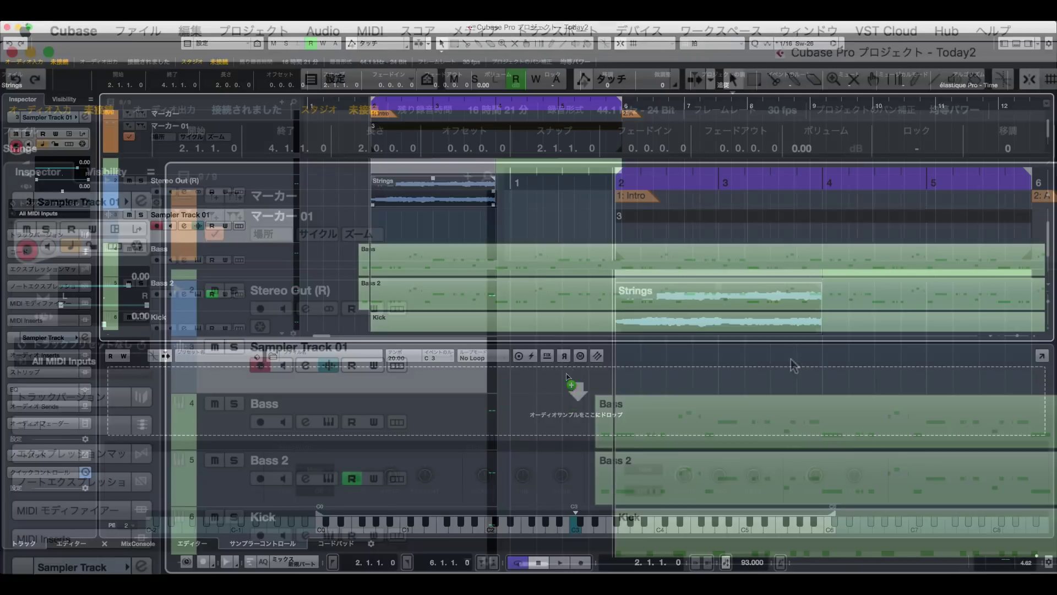
- Open MediaBay and try to bring one of its snare samples into the Sampler Control
click(469, 219)
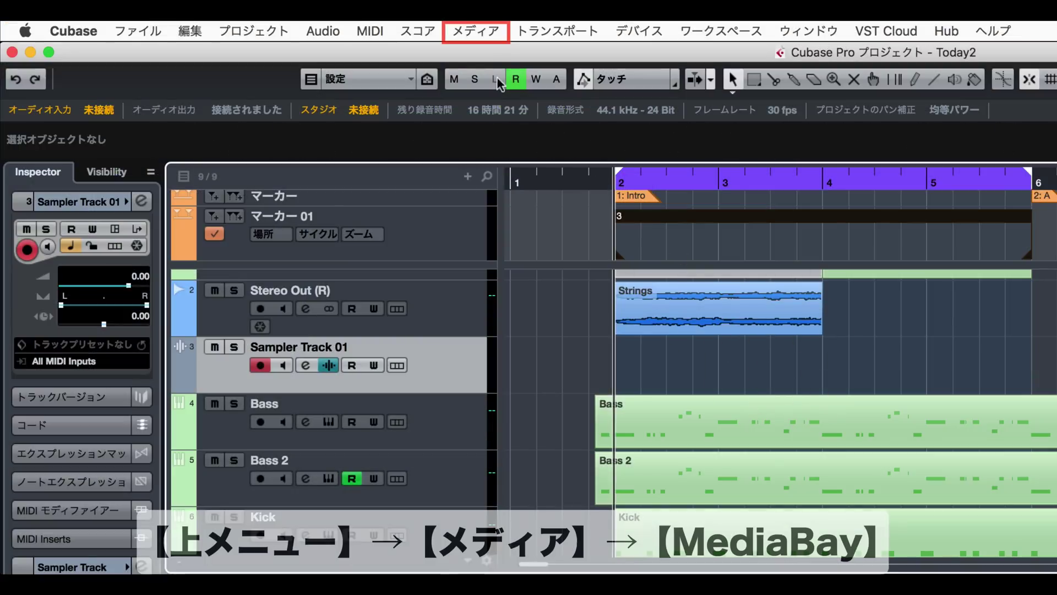
click(483, 32)
click(489, 83)
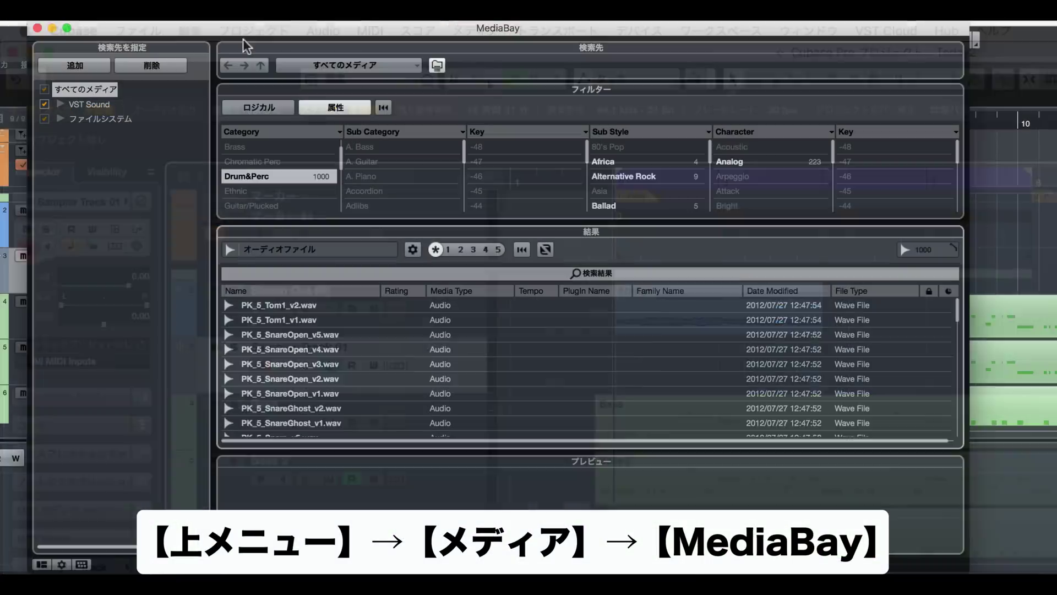
click(309, 349)
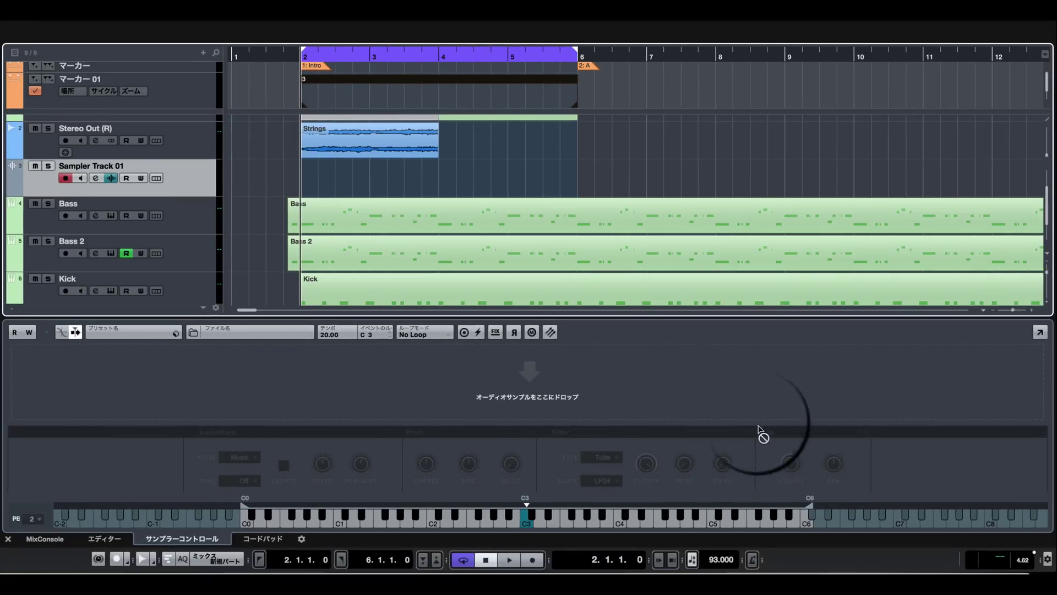
drag(760, 432, 454, 161)
- Load the Strings audio event from Stereo Out (R) into Sampler Track 01 and audition it on the Sampler Control keyboard
click(389, 148)
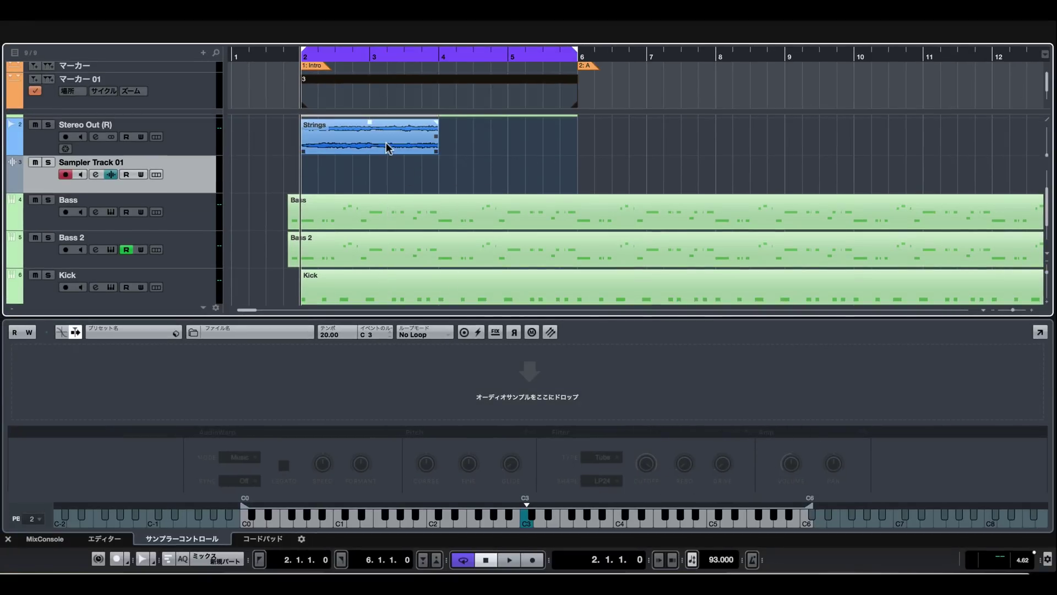
drag(373, 152, 538, 371)
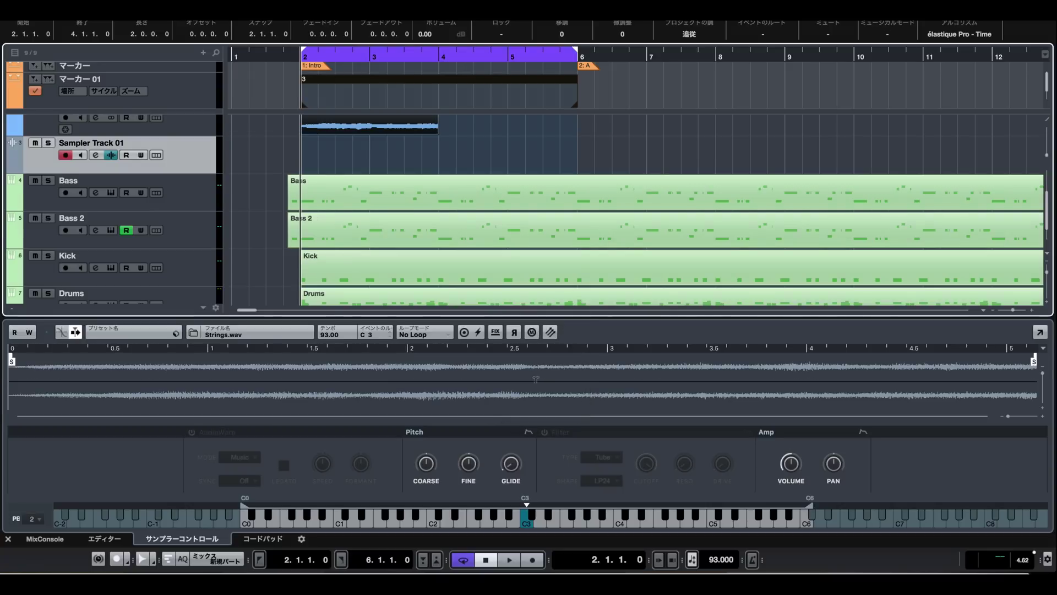
scroll(352, 226, up, 1)
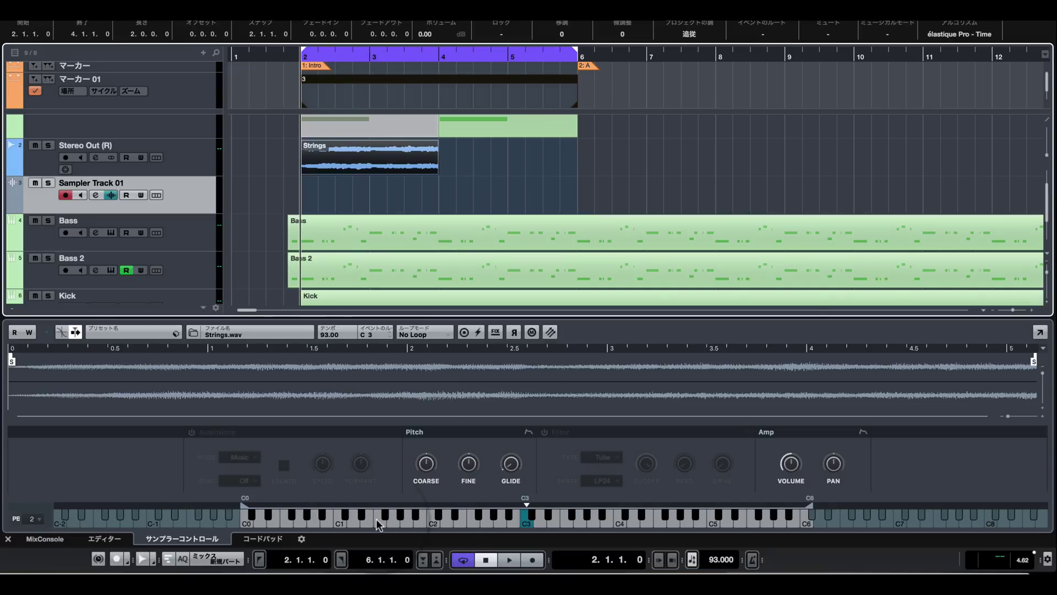
drag(437, 514, 548, 523)
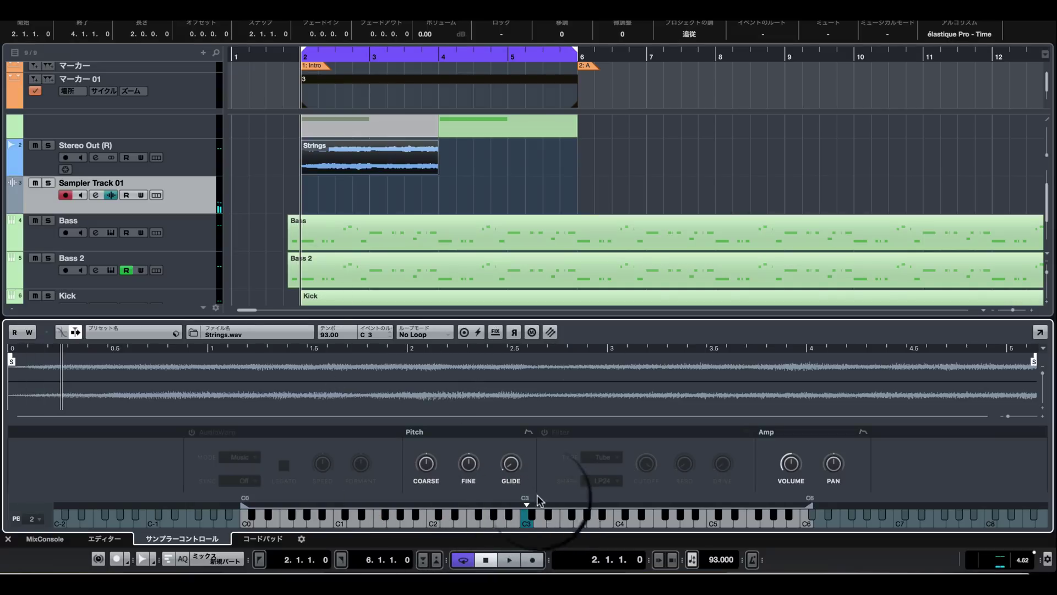
right_click(191, 192)
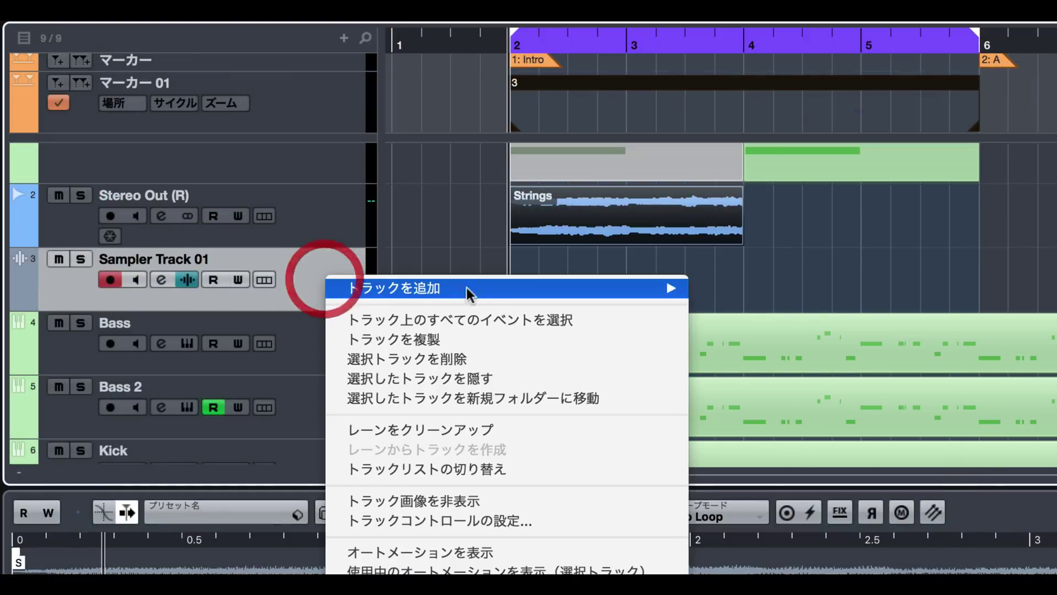
mouse_move(477, 292)
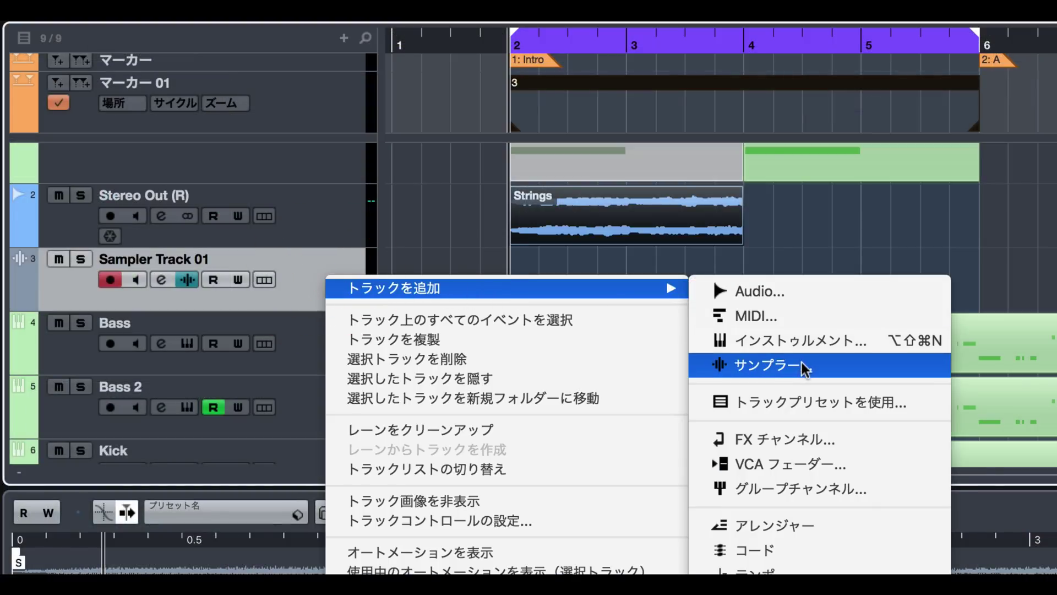
click(315, 275)
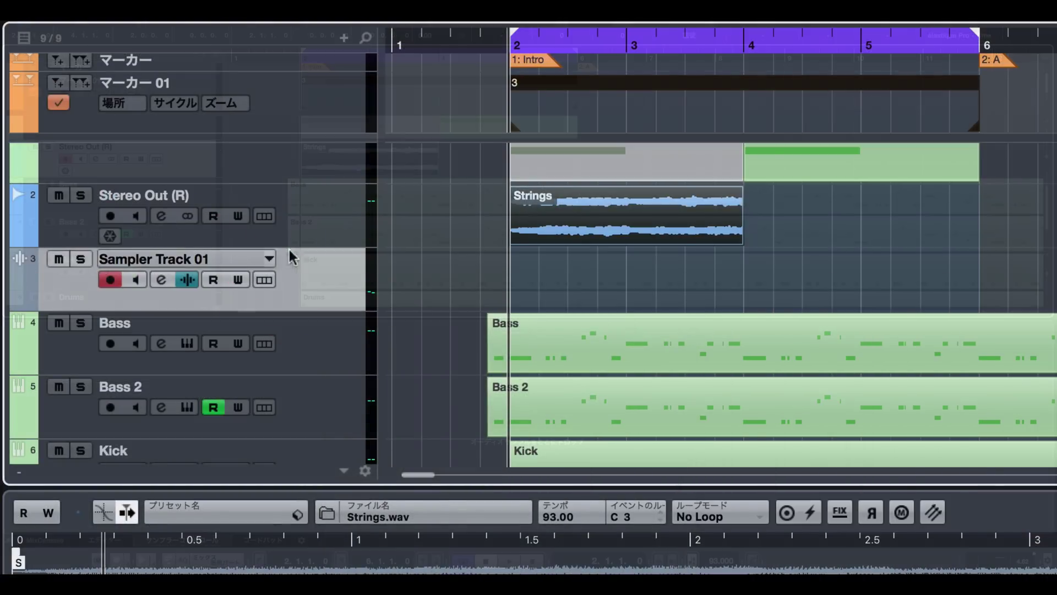
- Delete Sampler Track 01 and create a new sampler track directly from the rendered Strings audio event using the empty Sampler Control
key(Delete)
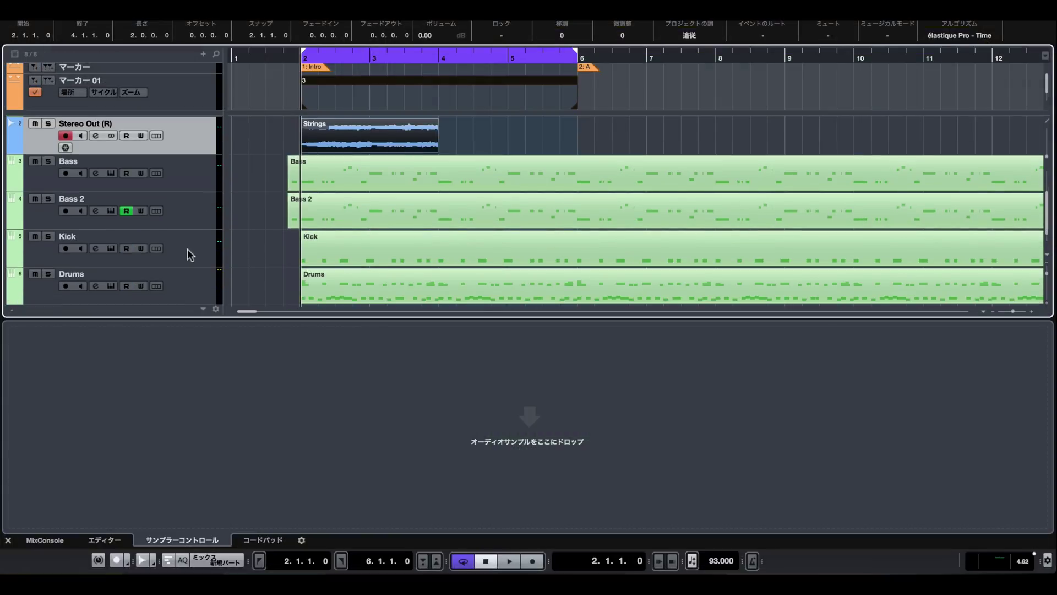
click(281, 141)
drag(377, 142, 537, 417)
- Move the new Sampler Track directly below Stereo Out (R)
scroll(171, 238, down, 3)
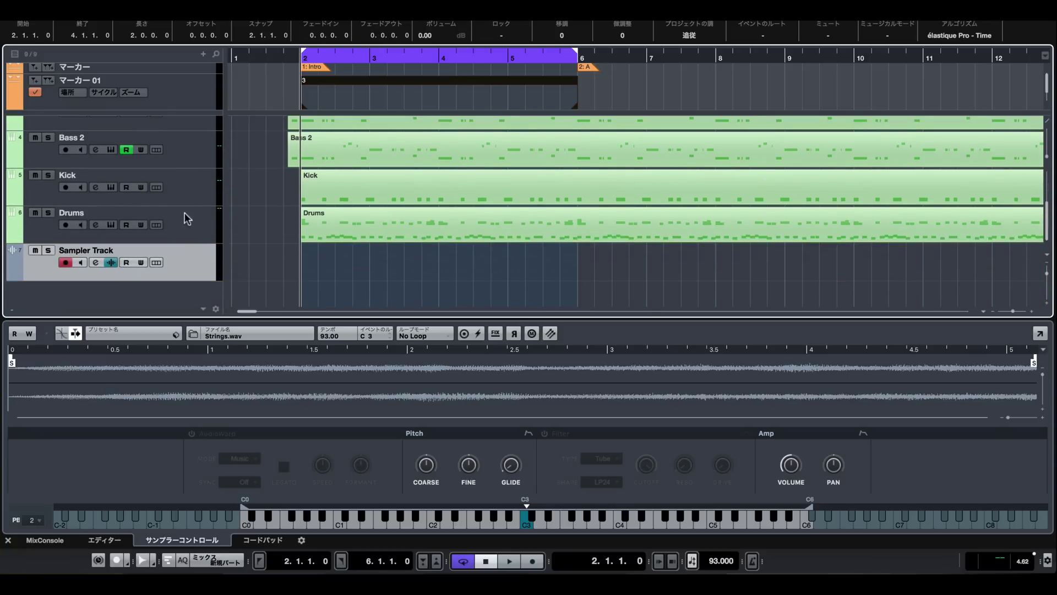
drag(192, 259, 184, 137)
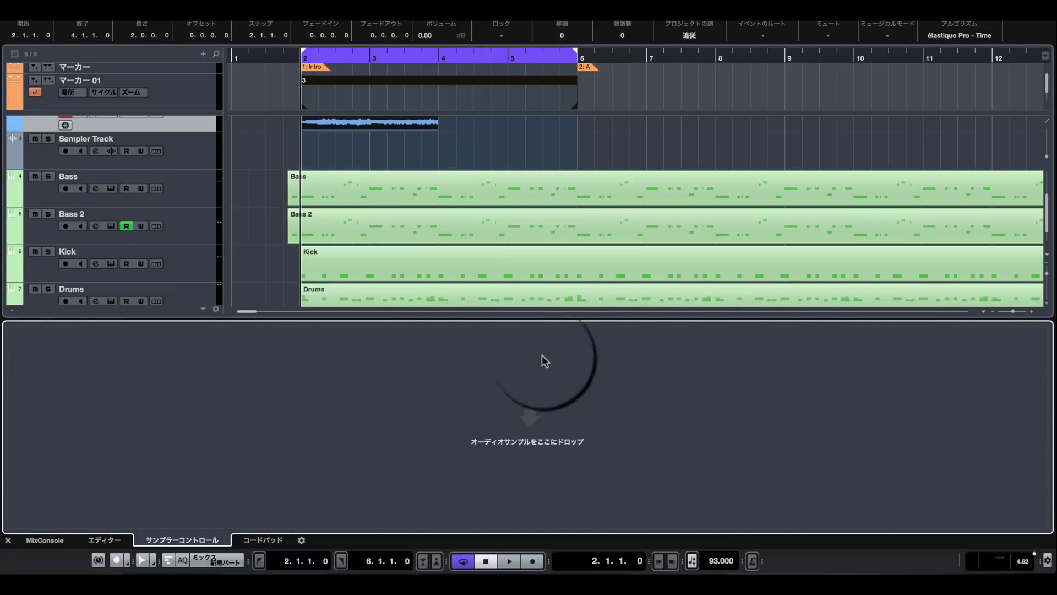
click(629, 194)
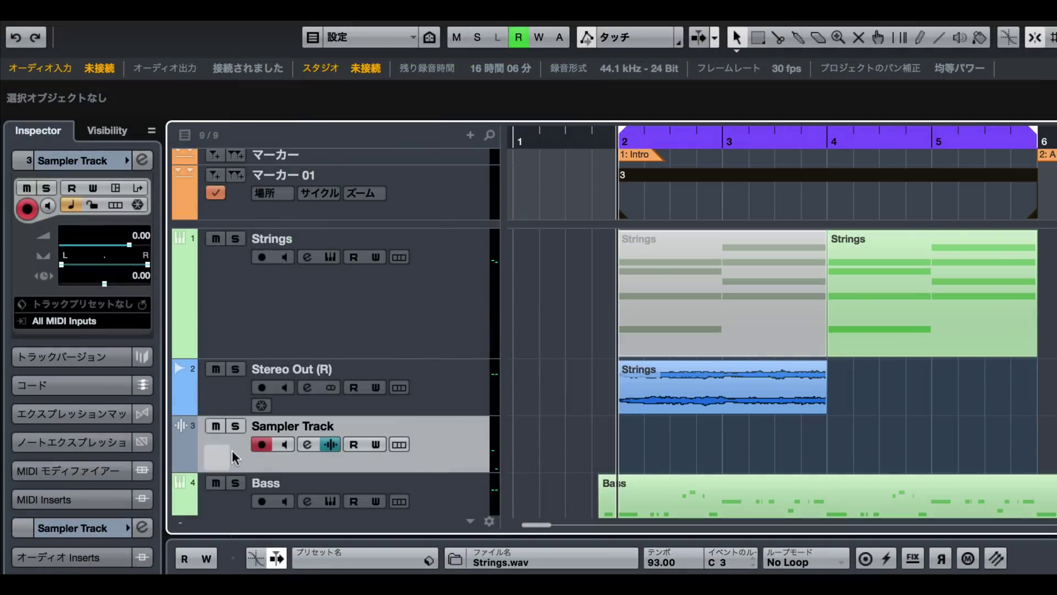
- Mute the Strings and Stereo Out (R) tracks and create an empty part on Sampler Track from bar 2 to bar 6
click(390, 345)
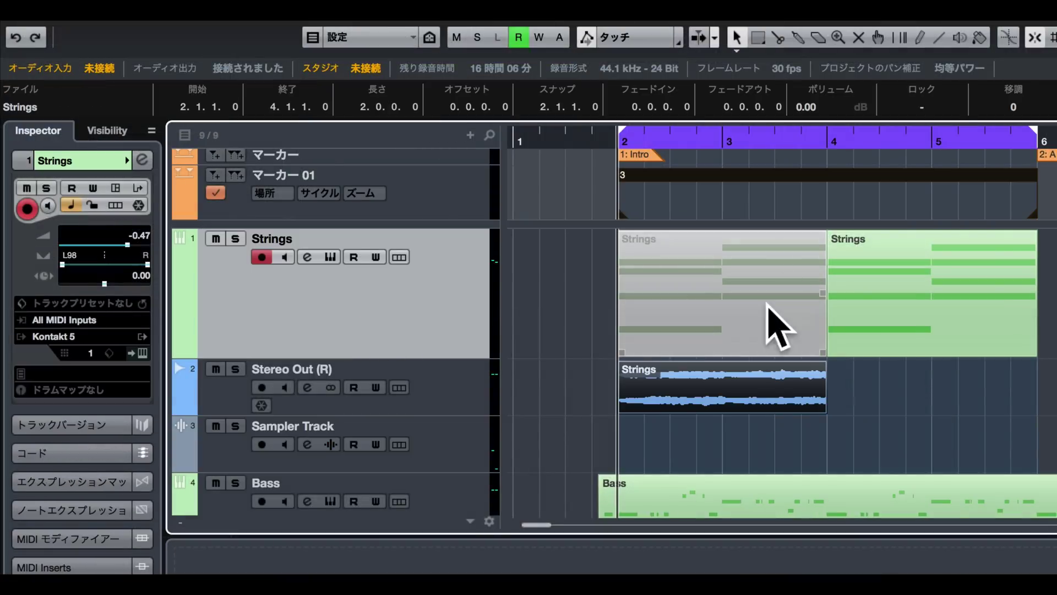
click(215, 239)
click(216, 369)
click(623, 433)
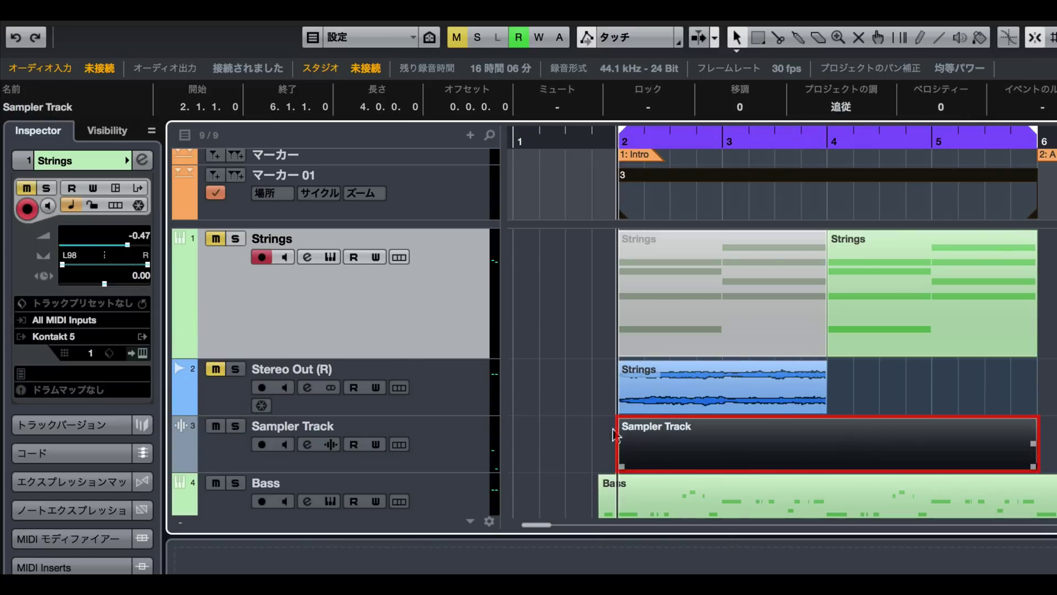
- Select Sampler Track and audition the Strings sample at several pitches on the Sampler Control keyboard, including the C3 root key
click(455, 434)
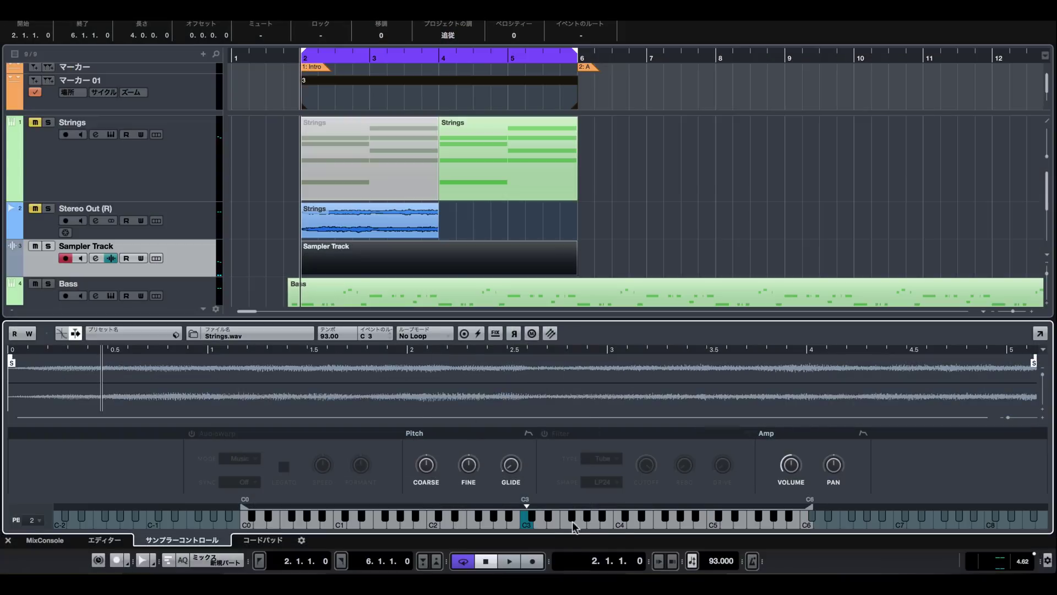
click(570, 524)
click(606, 526)
click(629, 524)
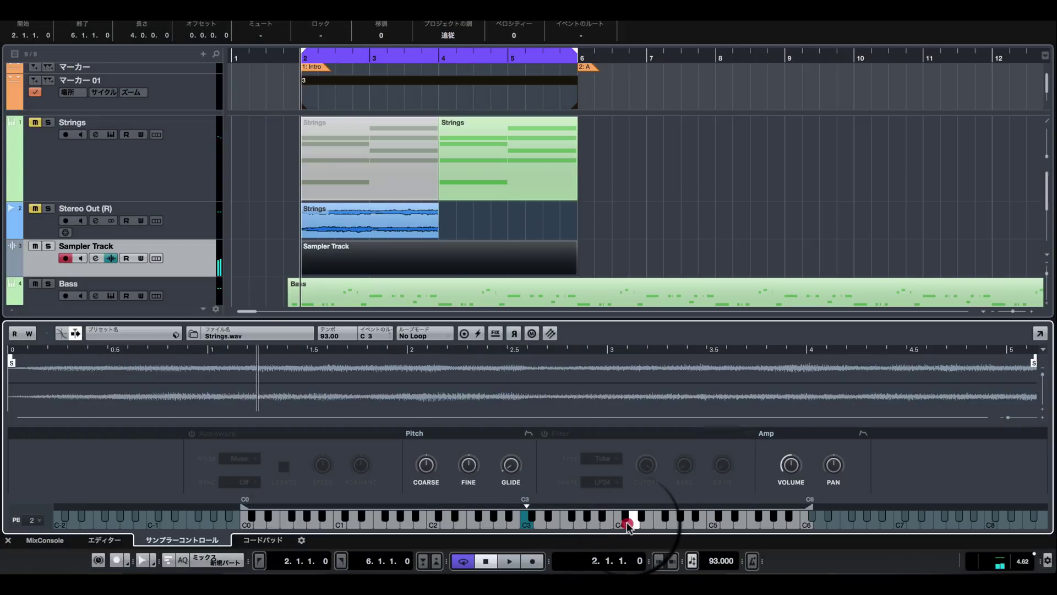
click(537, 524)
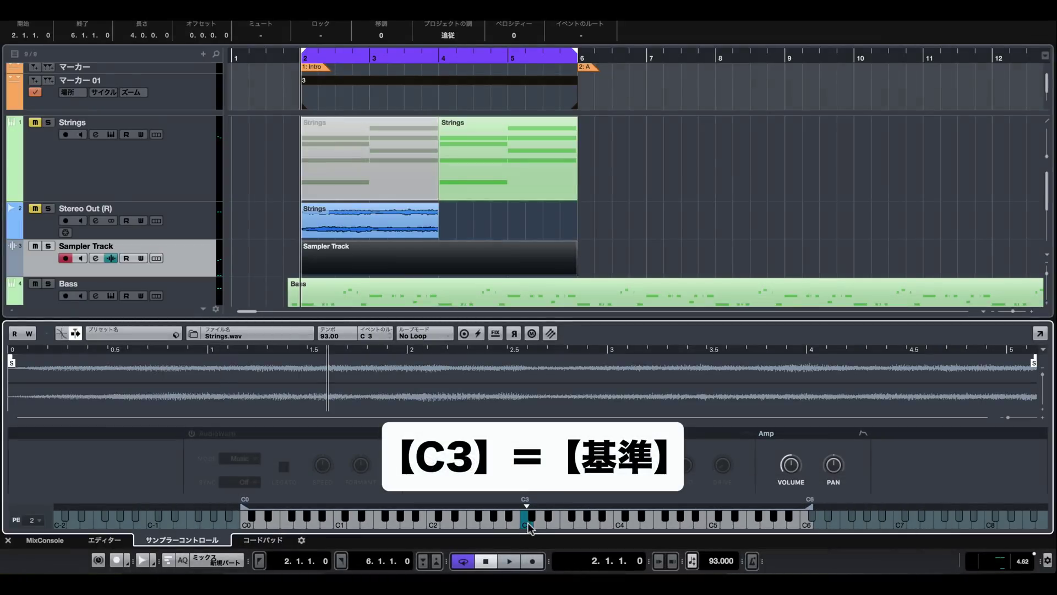
- Audition C3, draw one C3 note from bar 2 to bar 6 in the Sampler Track part, and play it back
click(528, 524)
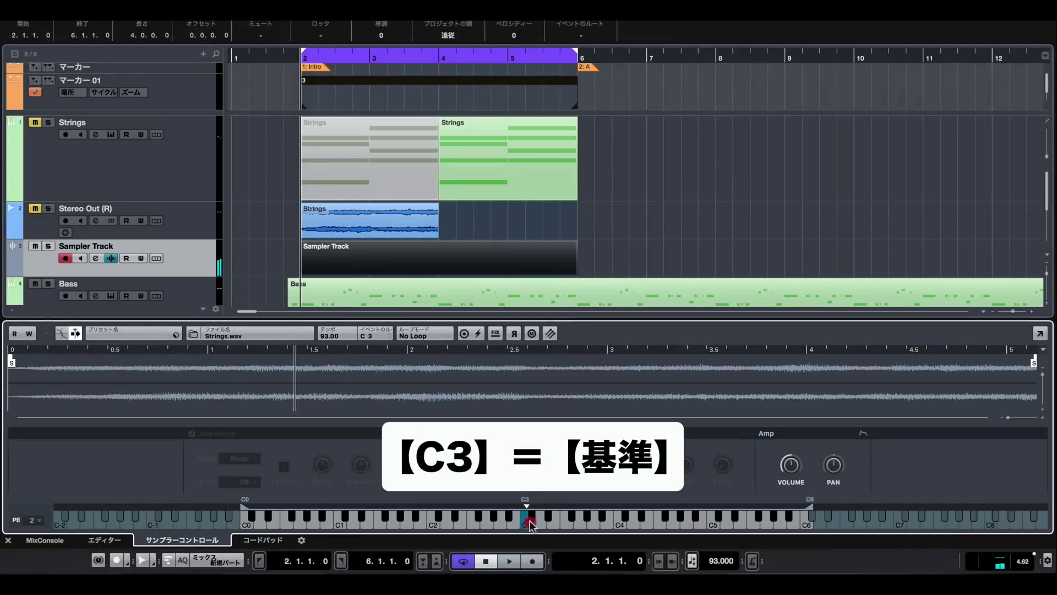
double_click(344, 258)
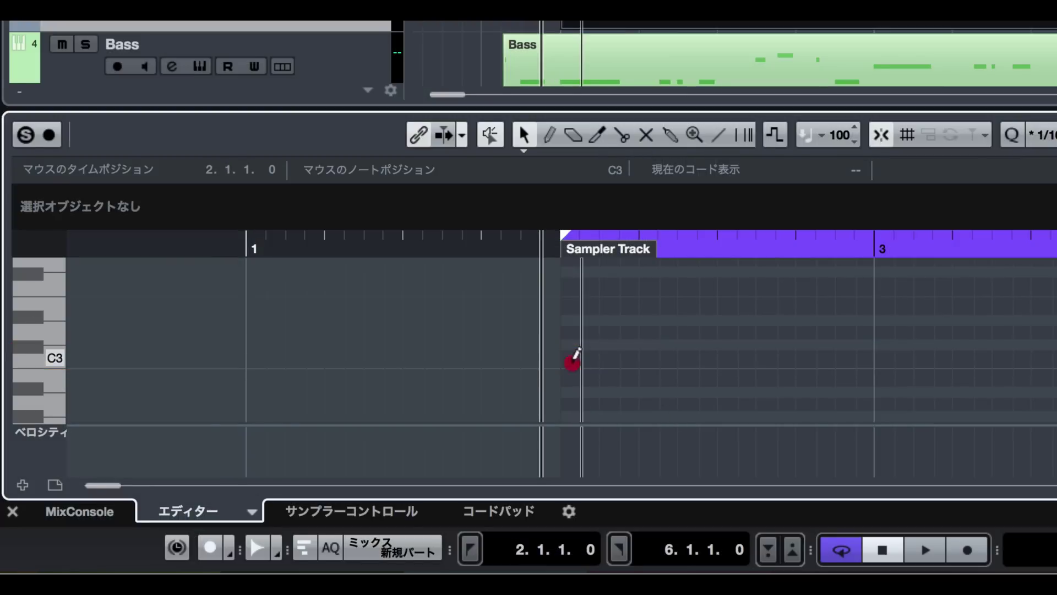
drag(575, 354, 991, 355)
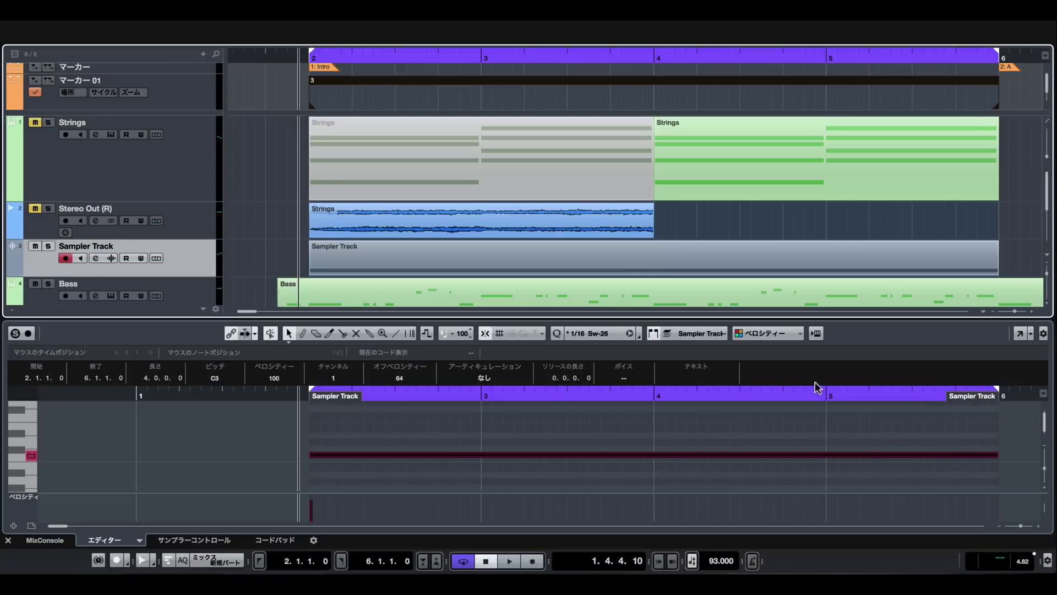
click(503, 219)
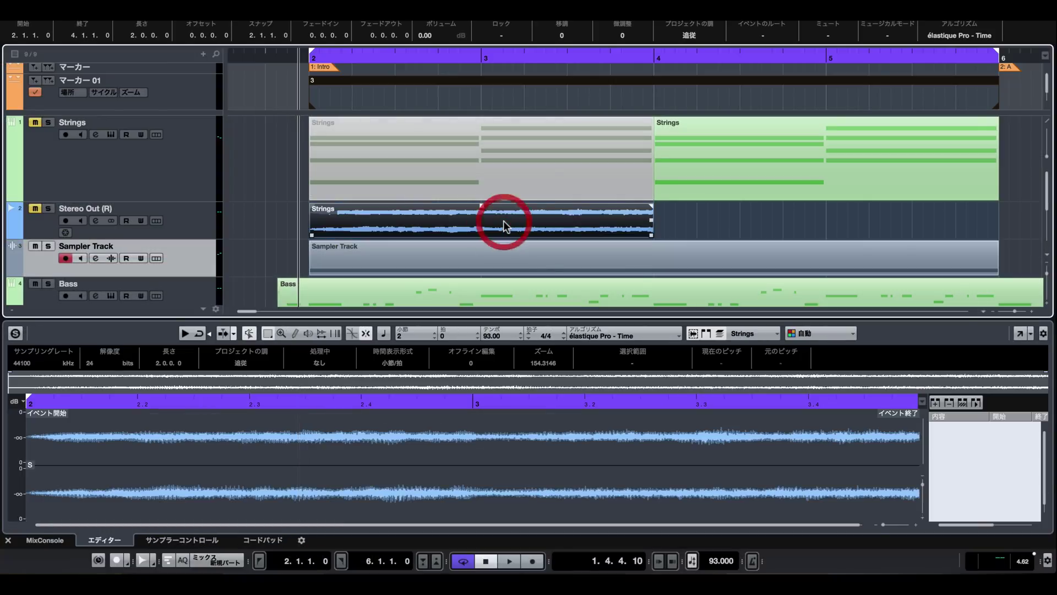
click(514, 258)
key(space)
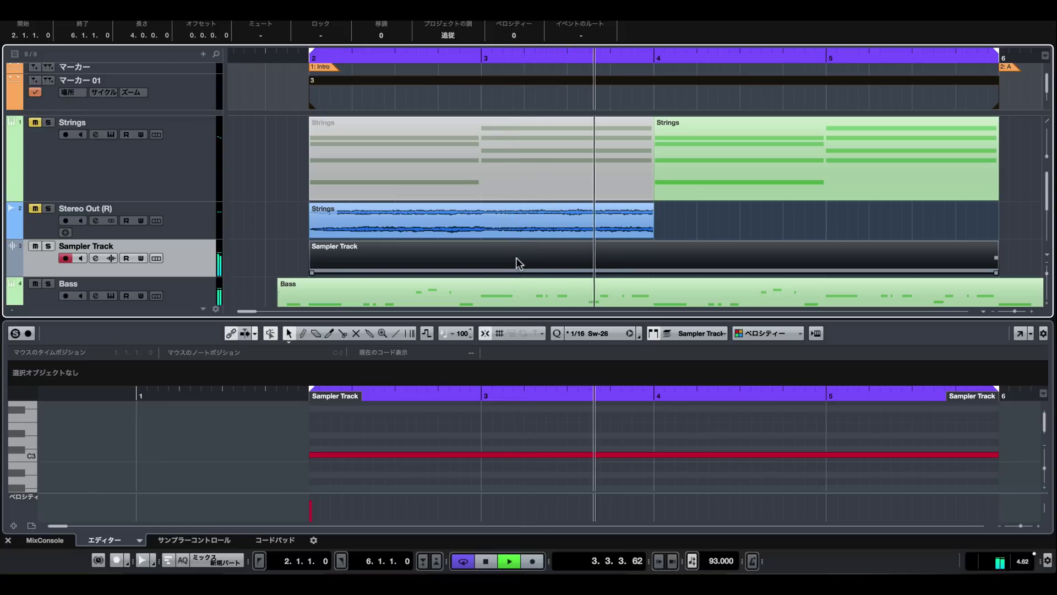
key(space)
- Rework the long C3 note into a pattern of short C3 notes within bar 2 and raise Sampler Track's volume to 6.02
click(540, 455)
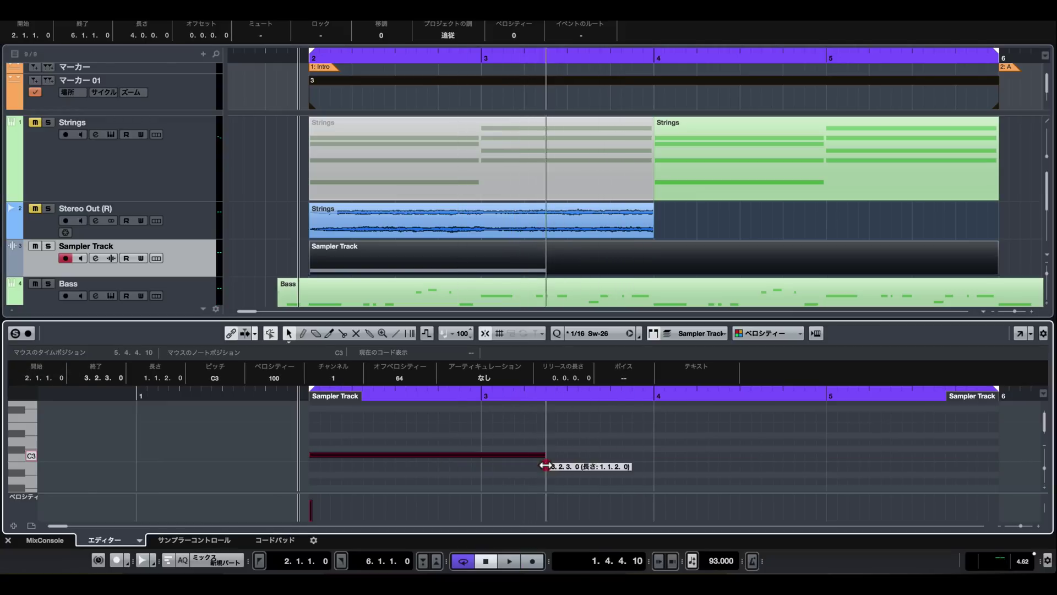
click(483, 396)
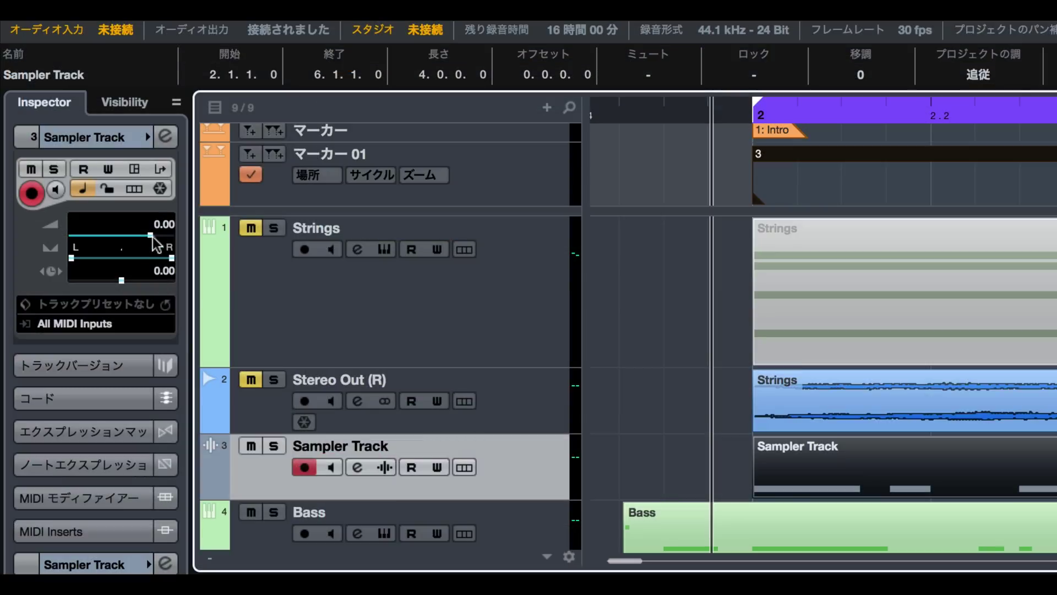
click(218, 237)
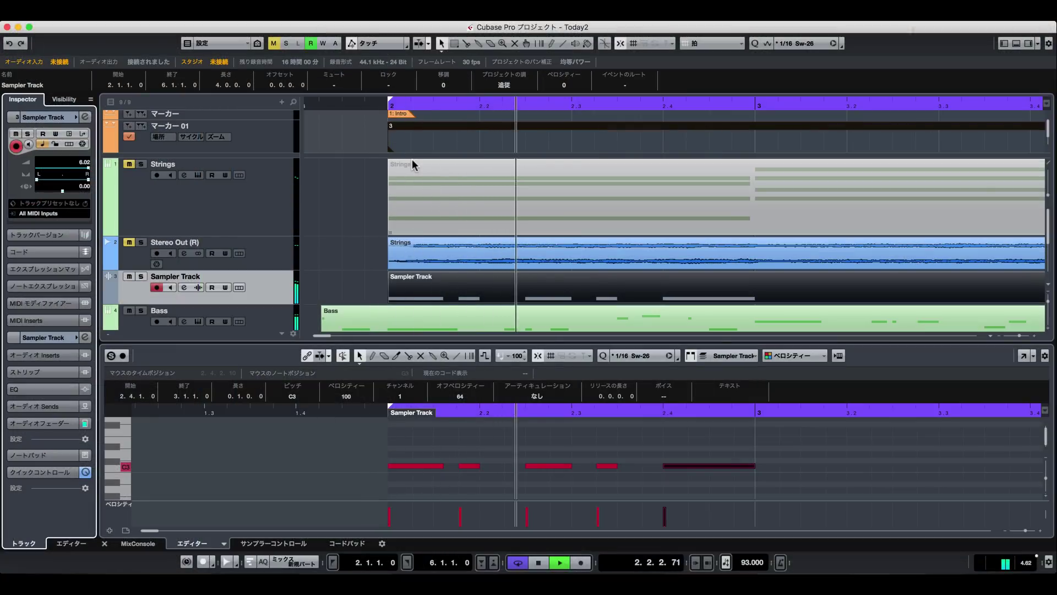
key(space)
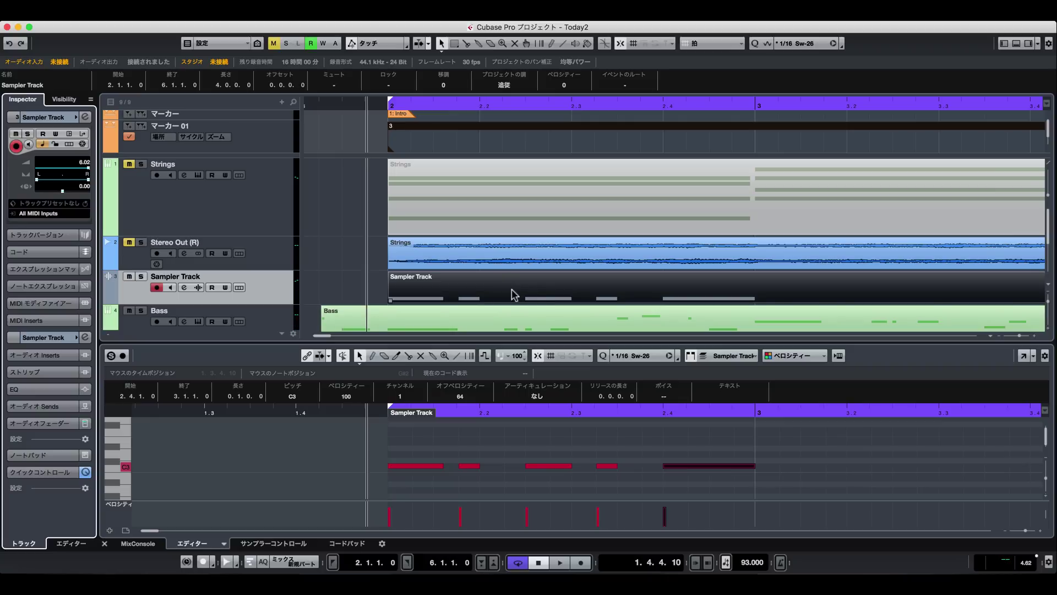
- Limit the Strings sample in Sampler Control to the range from about 1 to 2.25 seconds and play the result
click(290, 546)
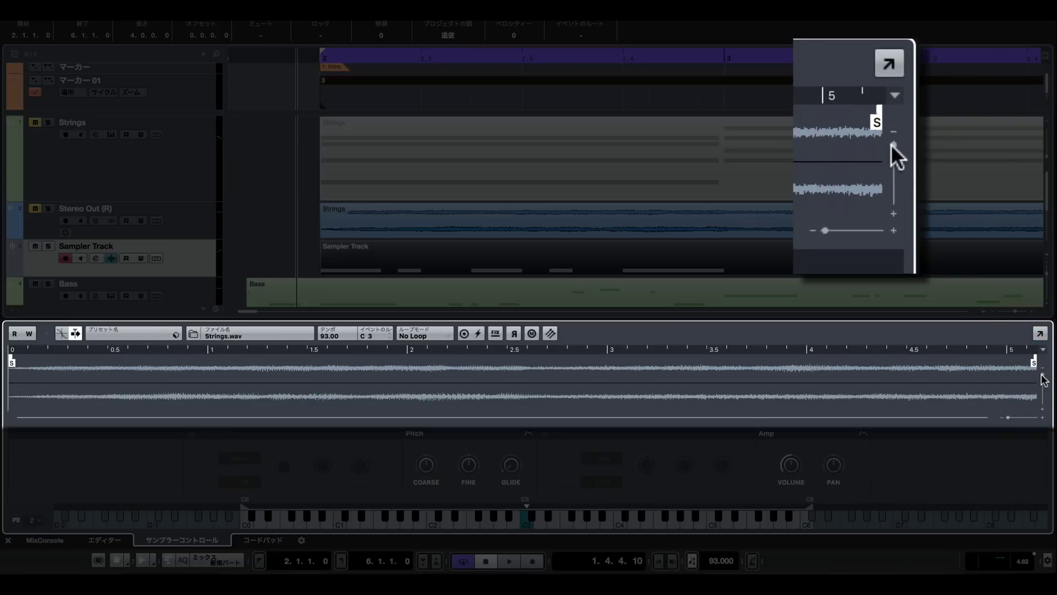
drag(1044, 379, 1042, 380)
mouse_move(1008, 418)
mouse_down()
mouse_move(1023, 417)
mouse_move(1009, 418)
mouse_up()
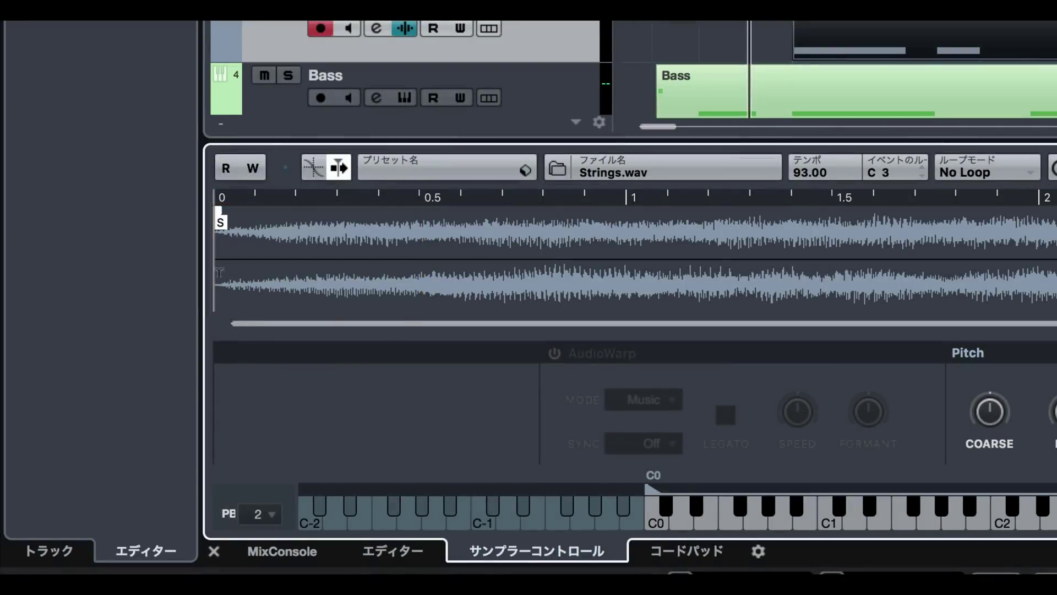
click(238, 215)
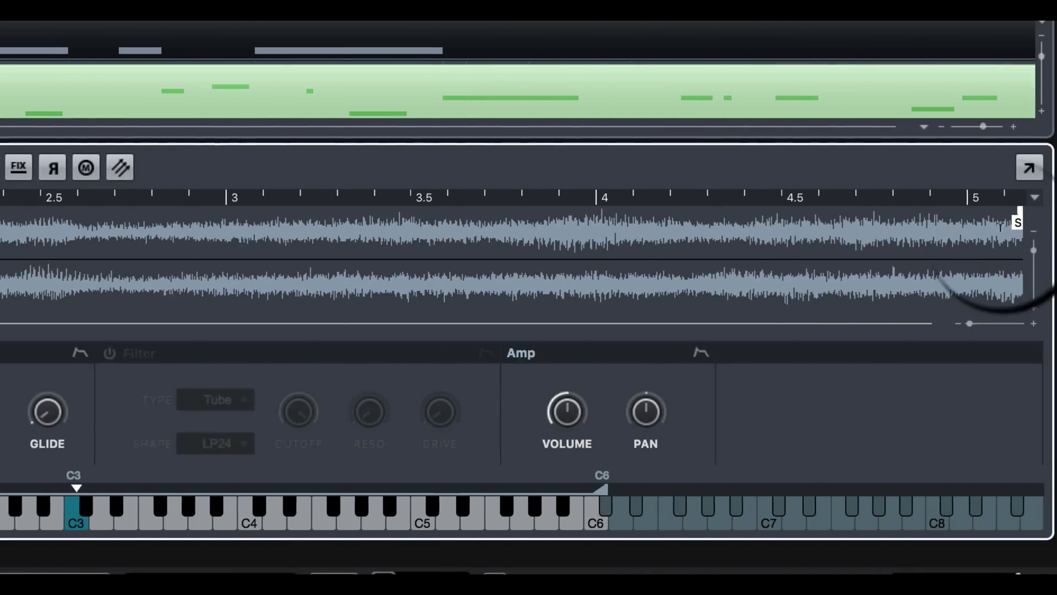
drag(1056, 218, 987, 215)
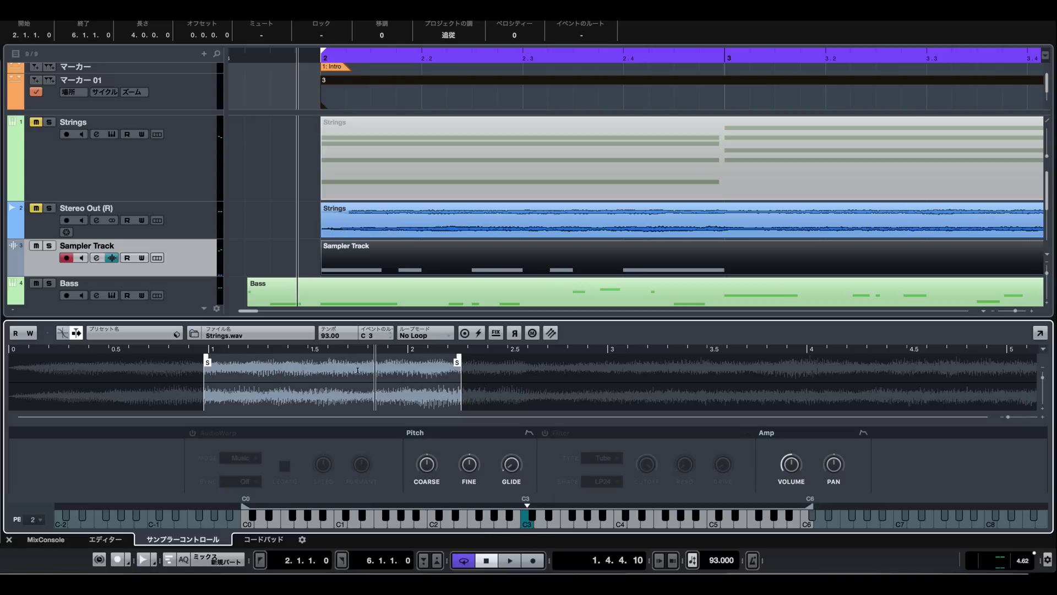
key(space)
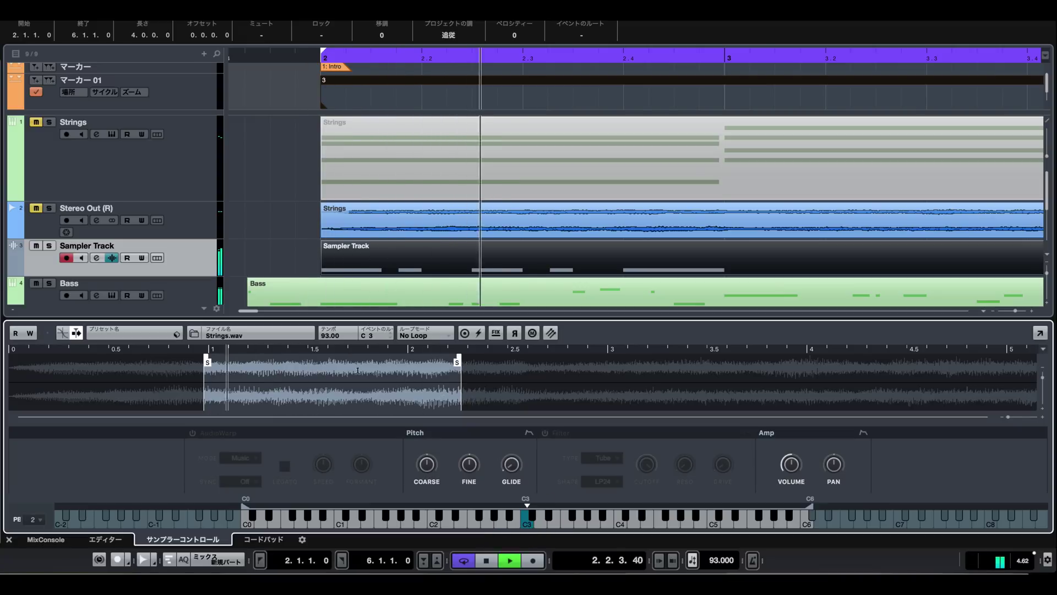
key(space)
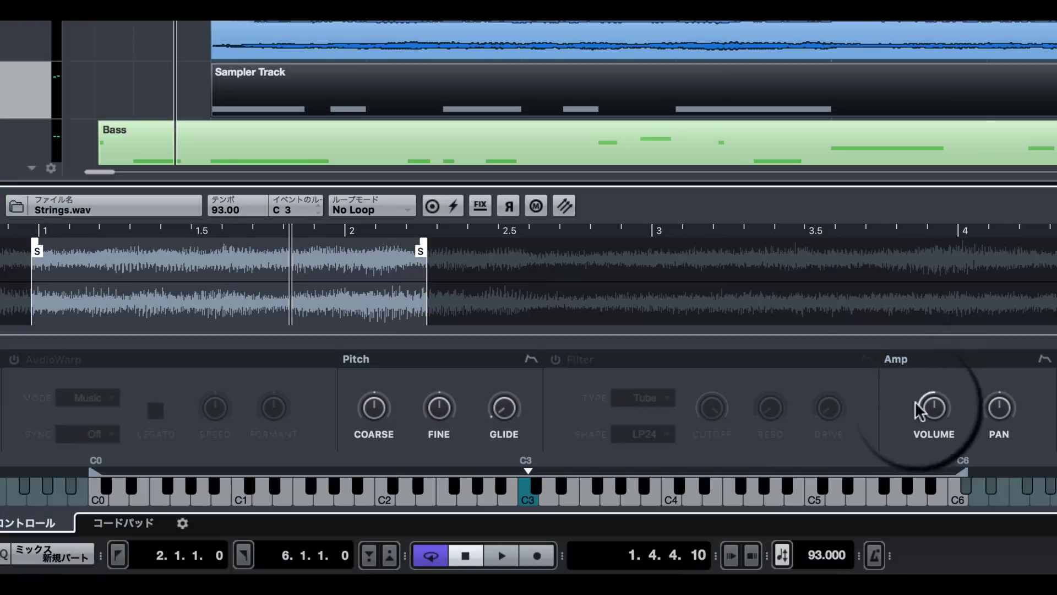
- Raise the sample's Amp volume slightly while playing back the project
drag(791, 463, 785, 466)
key(space)
mouse_move(928, 418)
mouse_down()
mouse_move(943, 412)
mouse_move(933, 406)
mouse_up()
key(space)
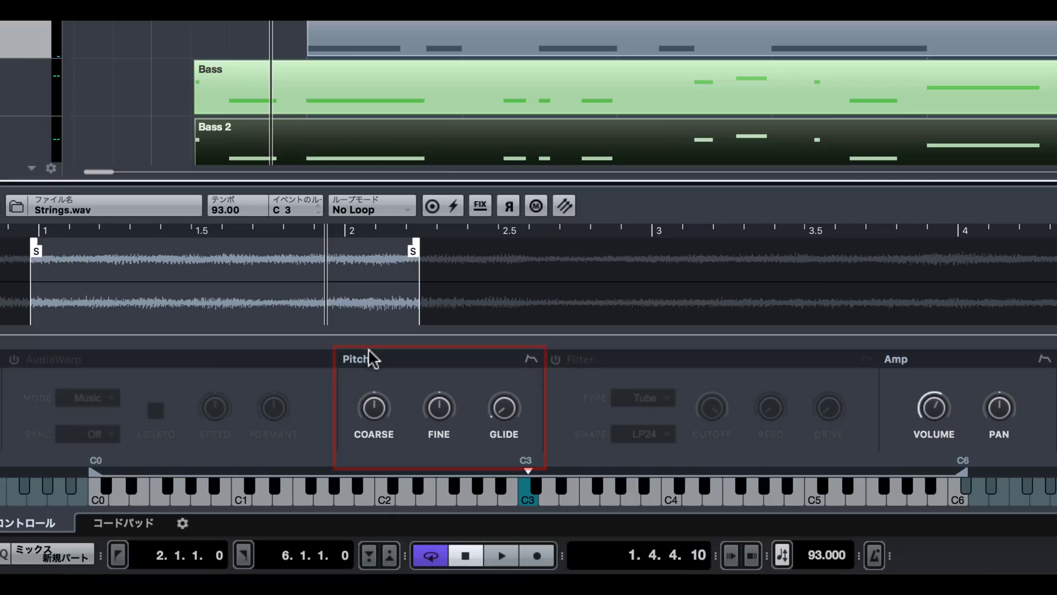
- Try the sample's coarse and fine pitch controls and set the glide time to 198 ms
mouse_move(374, 410)
mouse_move(373, 410)
mouse_down()
mouse_move(380, 388)
mouse_move(375, 418)
mouse_up()
mouse_move(430, 417)
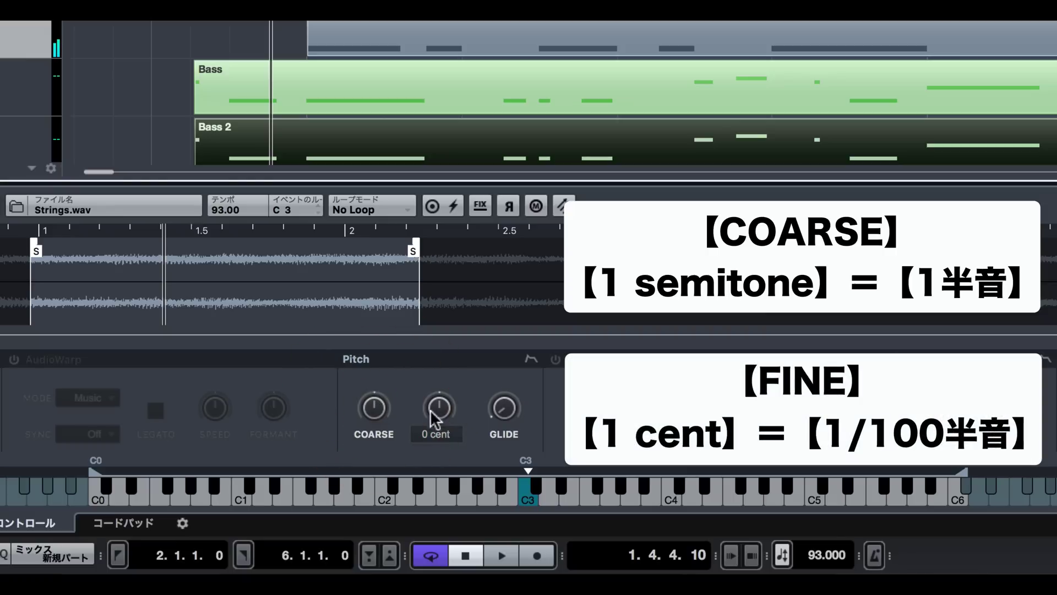
mouse_move(440, 418)
mouse_down()
mouse_move(446, 378)
mouse_move(445, 415)
mouse_up()
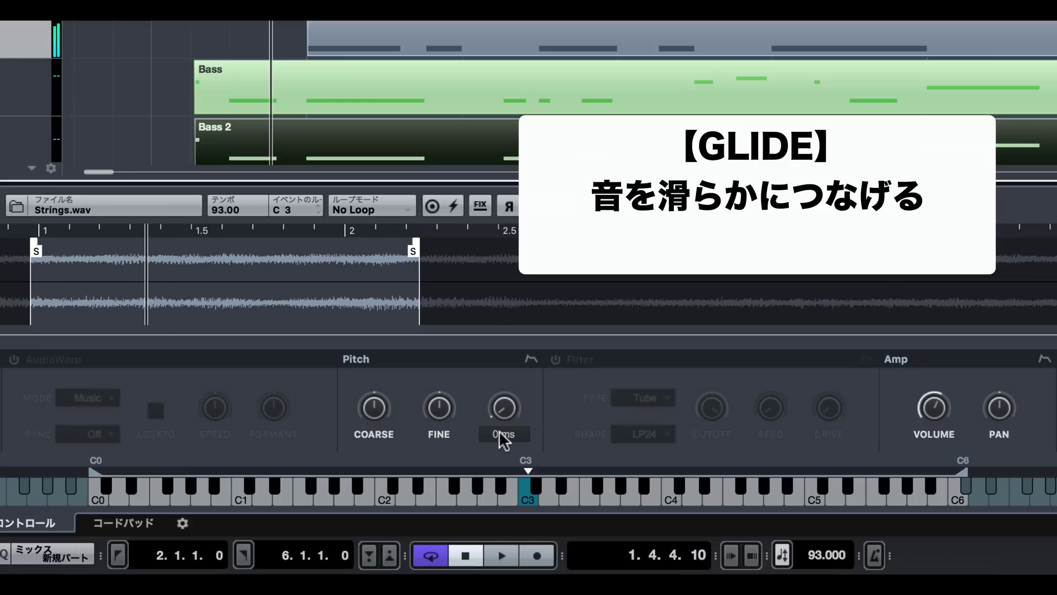
drag(501, 409, 505, 371)
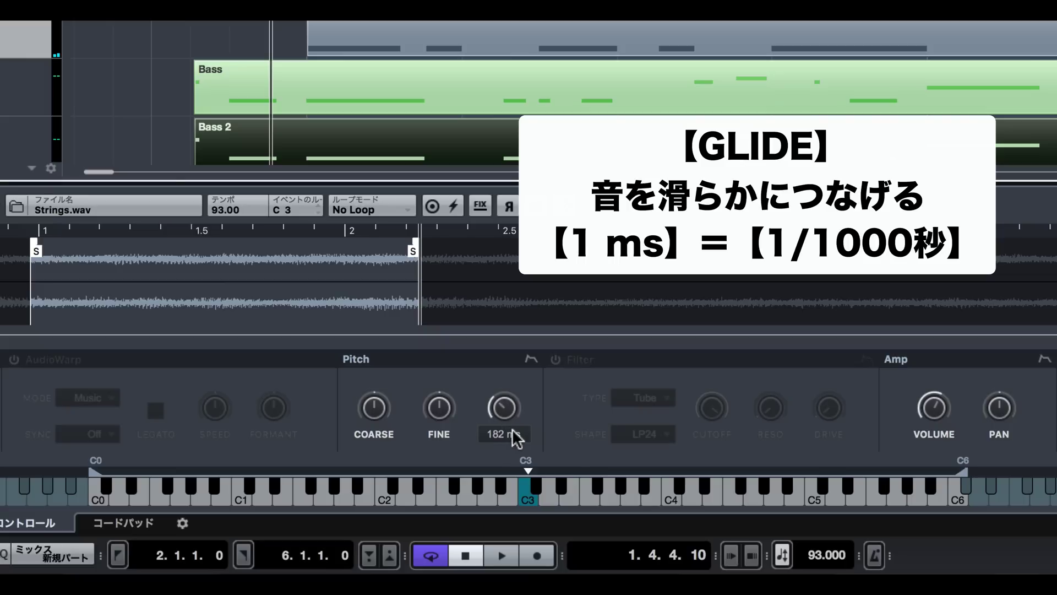
drag(508, 413, 498, 408)
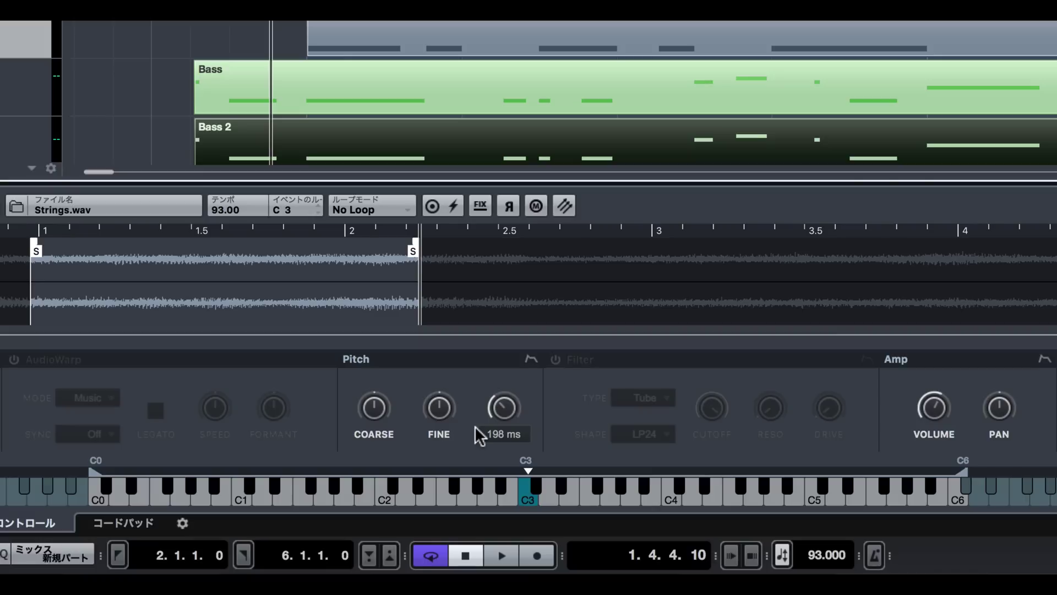
- Enable AudioWarp and the Filter section, keeping LP24 as the filter shape
click(15, 359)
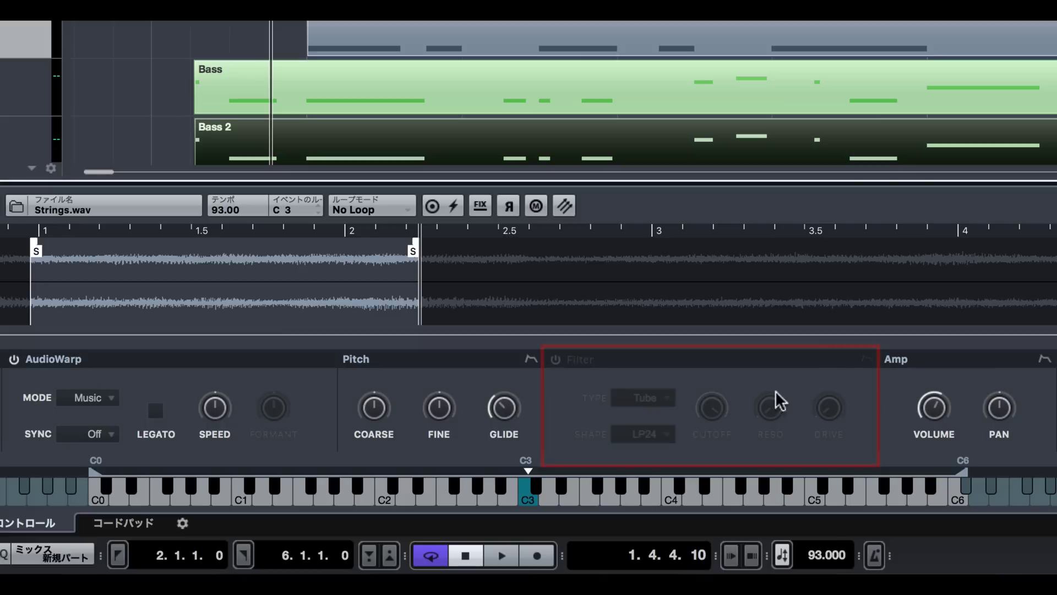
click(555, 361)
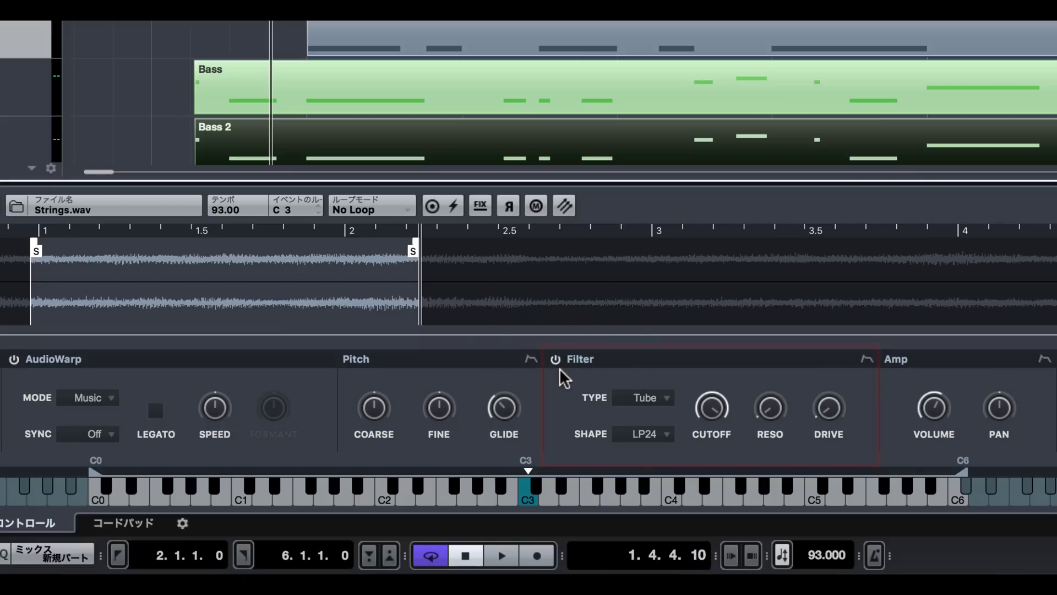
click(653, 434)
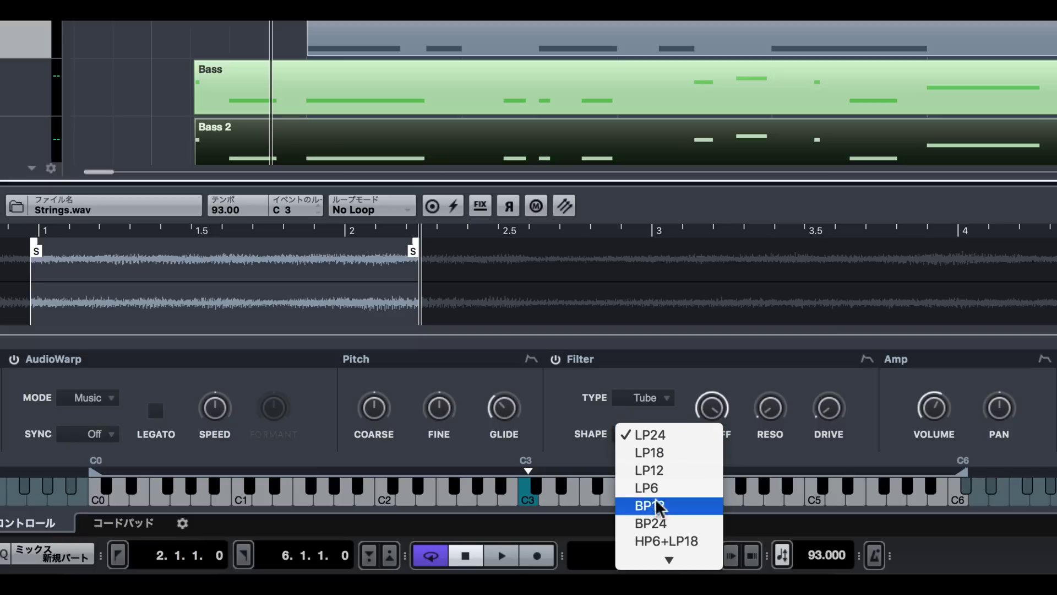
scroll(654, 527, down, 2)
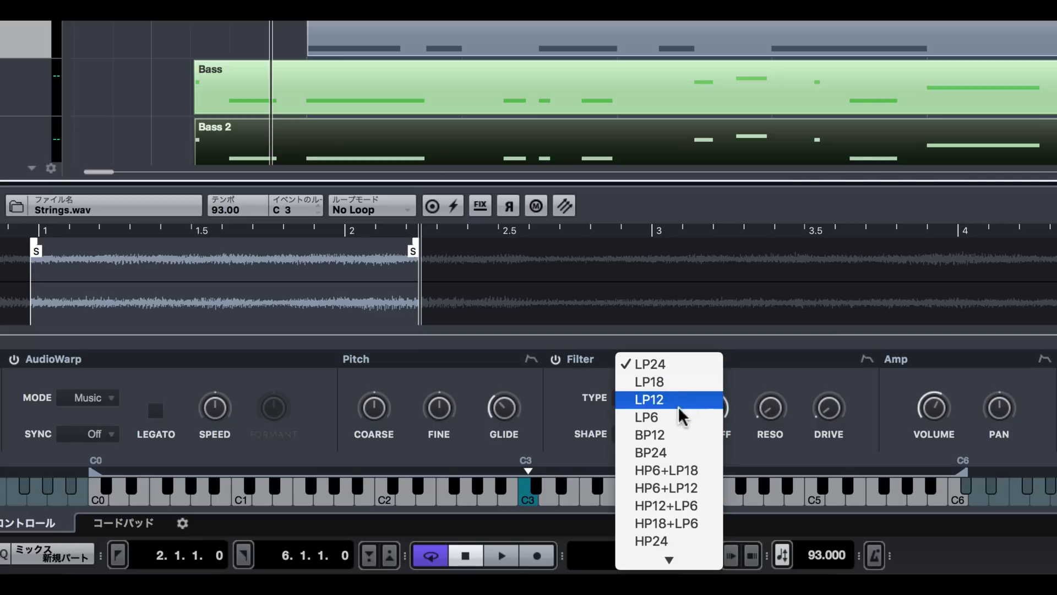
click(682, 366)
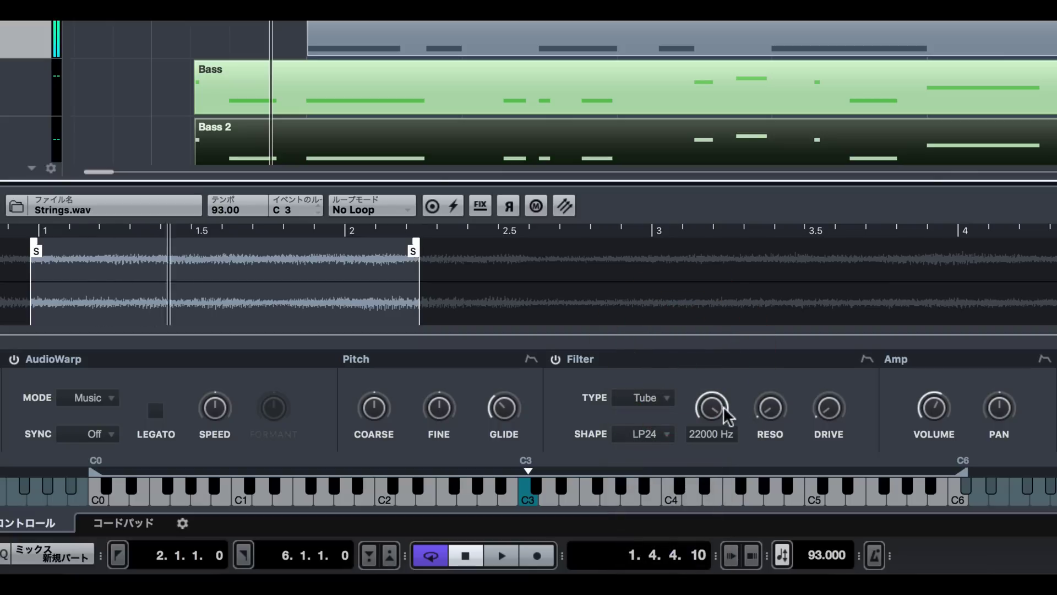
- Lower the filter cutoff and raise its resonance and drive while auditioning the sample
drag(725, 413, 711, 440)
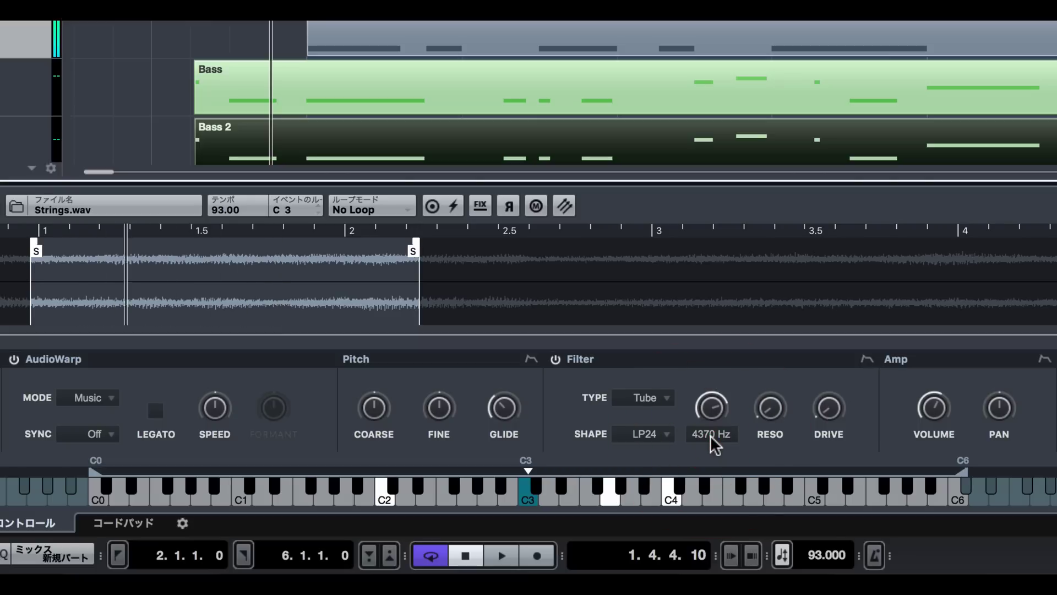
drag(715, 414, 800, 300)
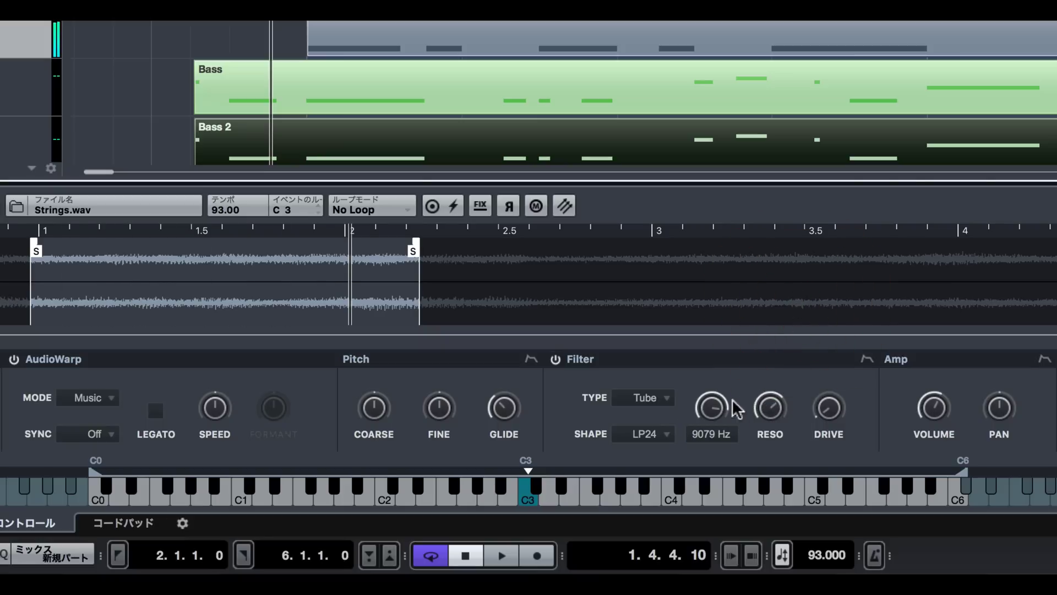
drag(714, 417, 754, 466)
drag(831, 366, 831, 365)
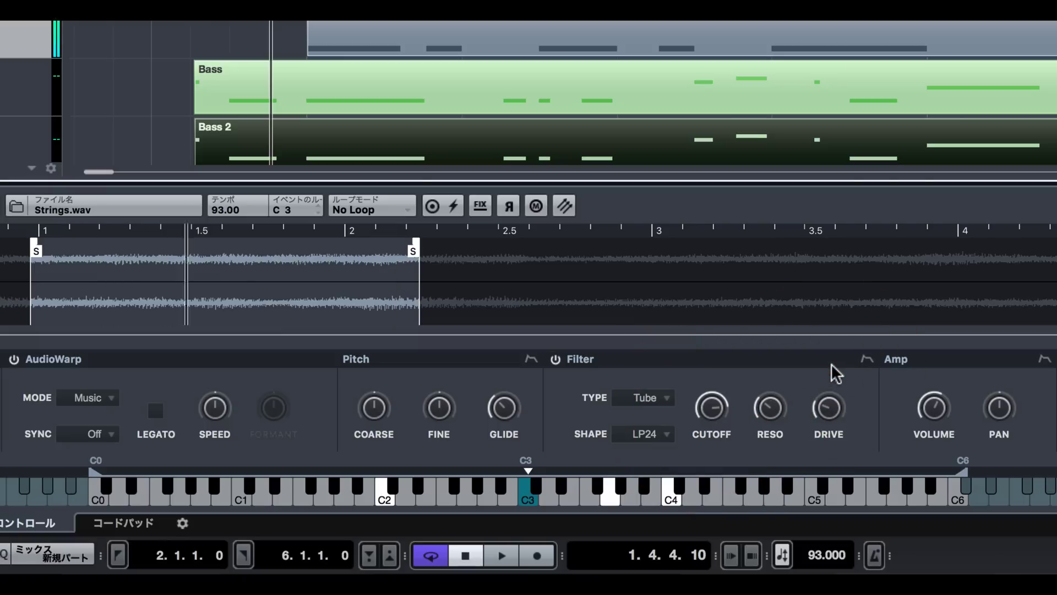
mouse_move(719, 408)
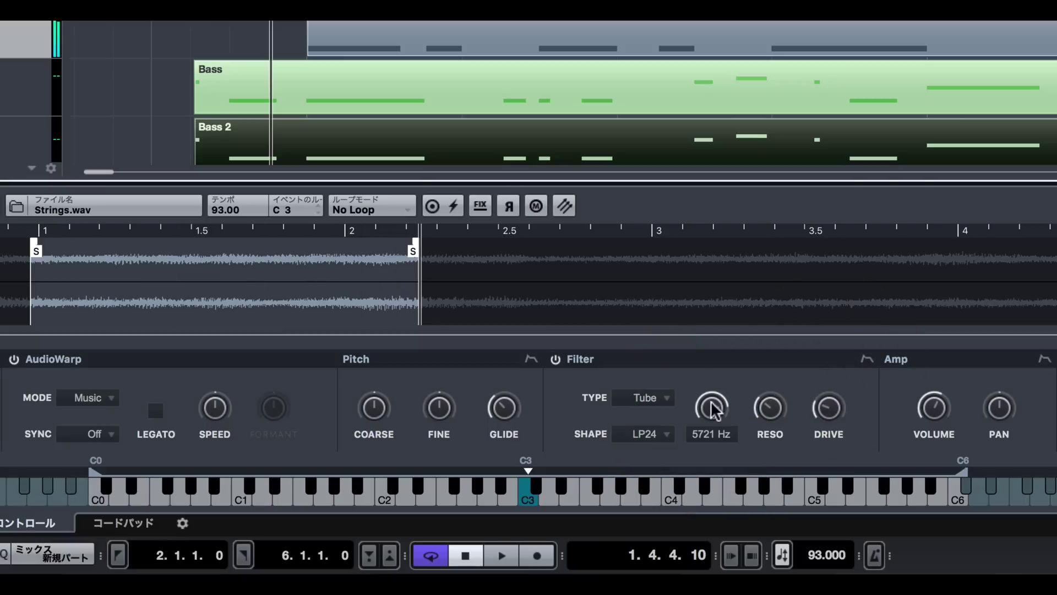
drag(709, 408, 709, 407)
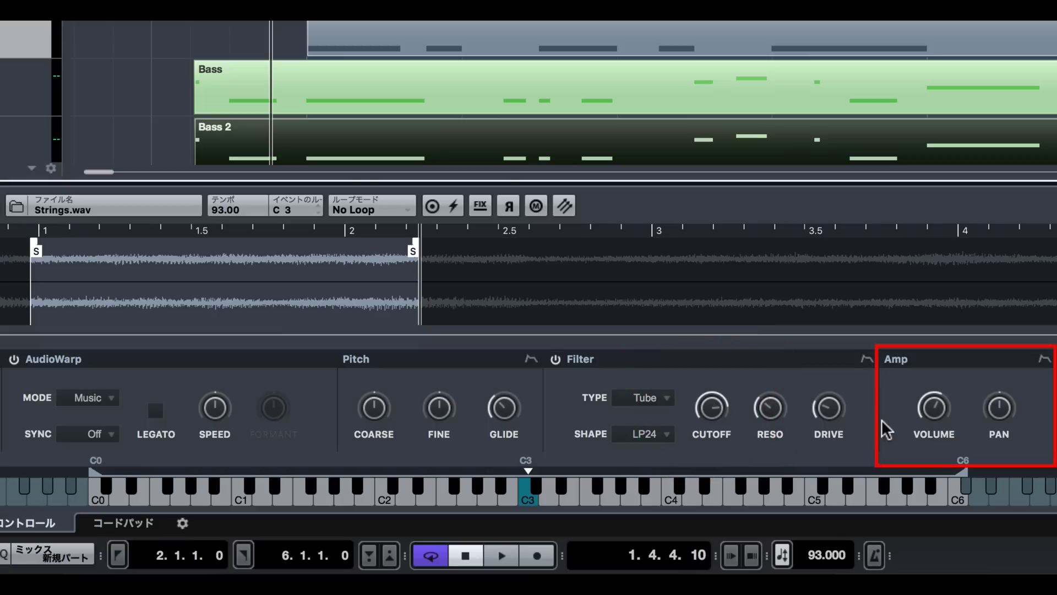
- Try out the sample's pan control and play the Sampler Track pattern together with the bass tracks
mouse_move(997, 410)
mouse_down()
mouse_move(1020, 469)
mouse_move(998, 420)
mouse_move(1016, 416)
mouse_move(1010, 406)
mouse_up()
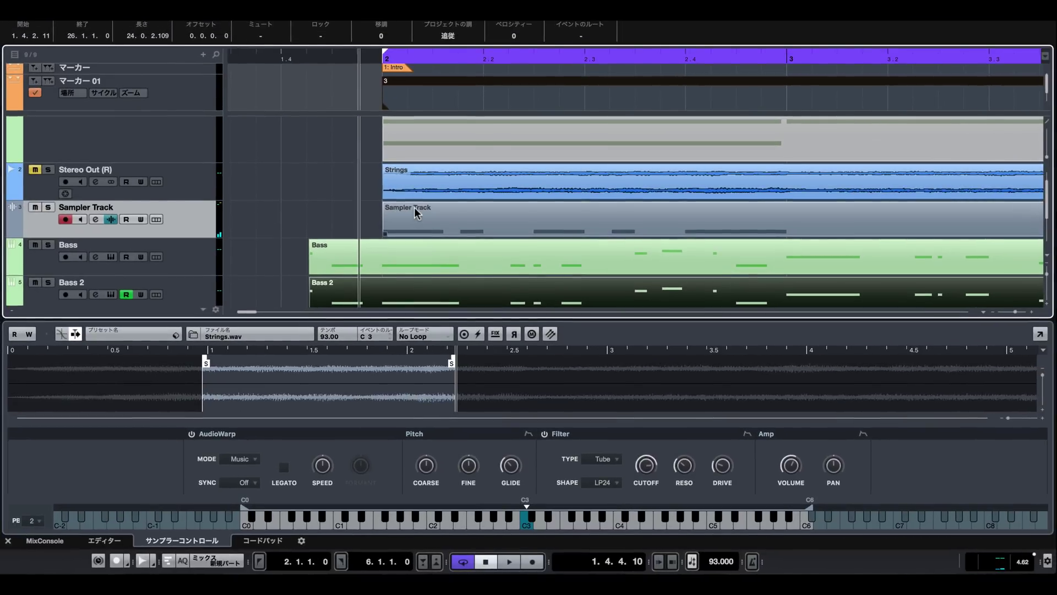
key(space)
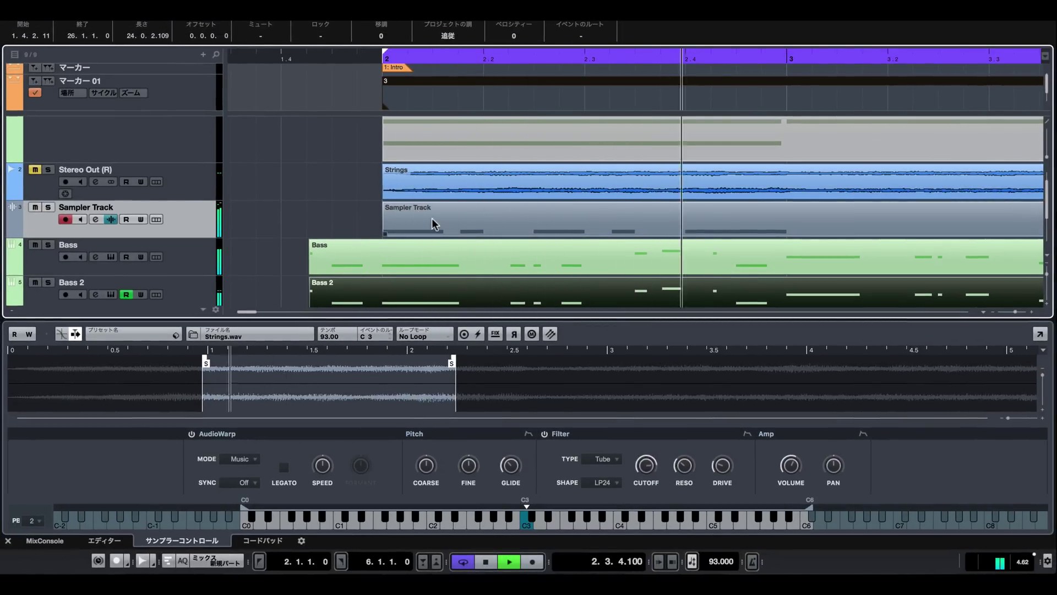
key(space)
click(429, 208)
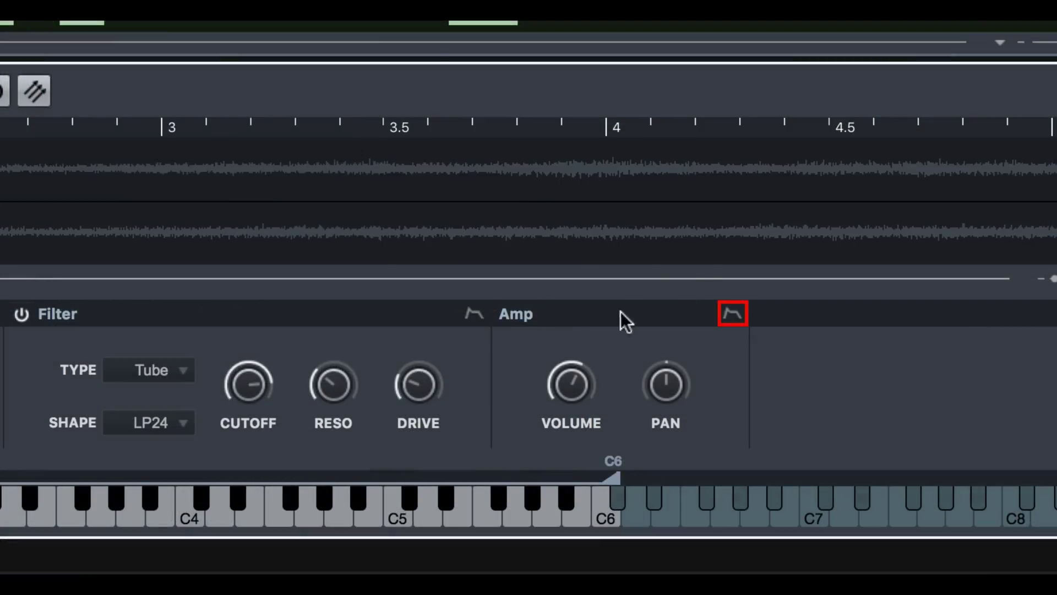
- Open the Amp envelope and remove its release by moving the release point back to the sustain point at 0.25 s
click(741, 315)
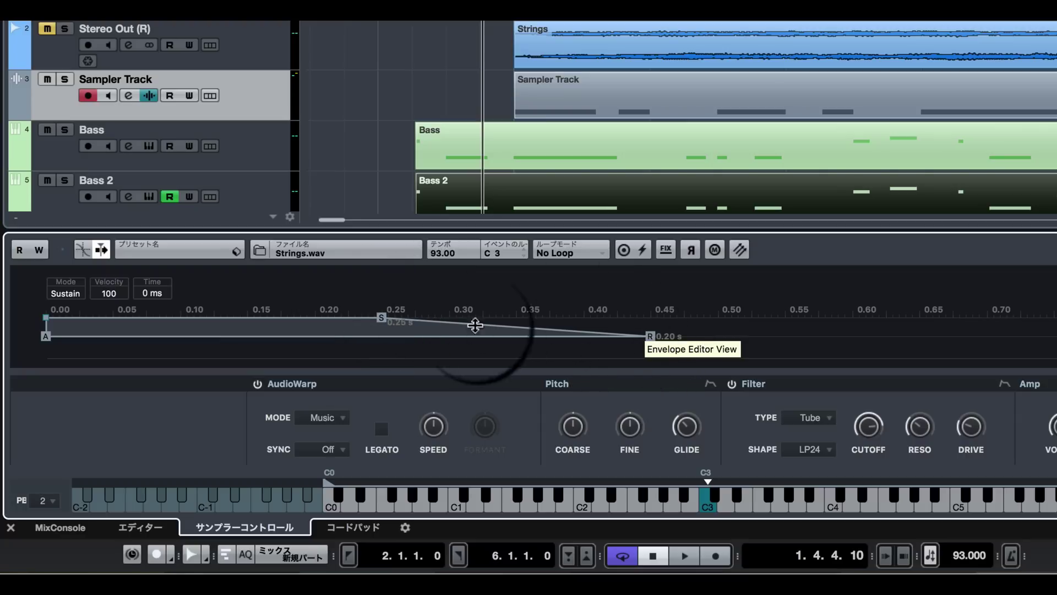
drag(650, 336, 367, 326)
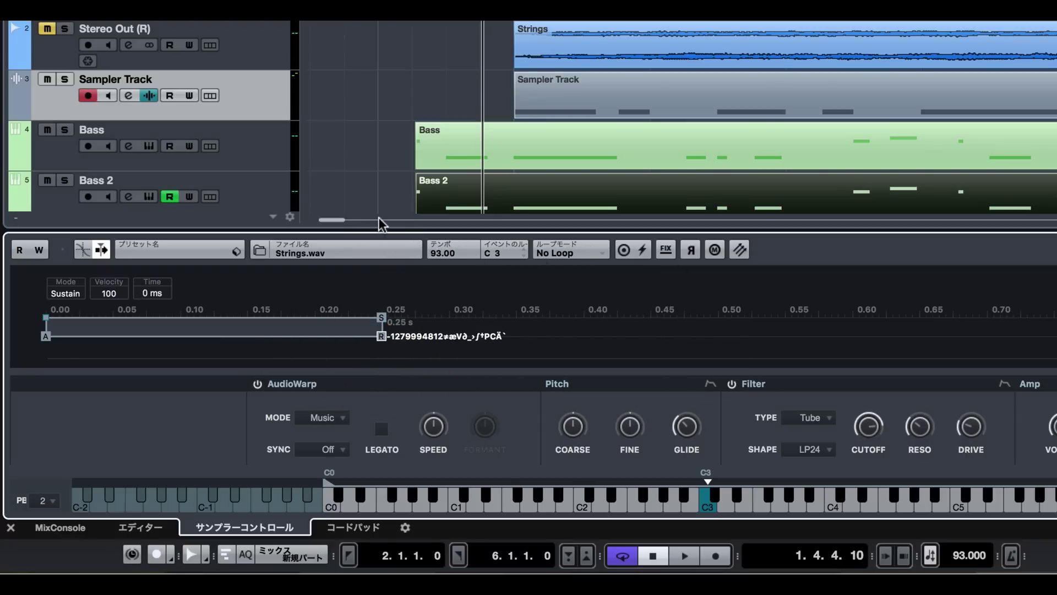
- Audition the pattern, shorten the Amp envelope by moving its sustain point to 0.16 s, and close the envelope view
key(space)
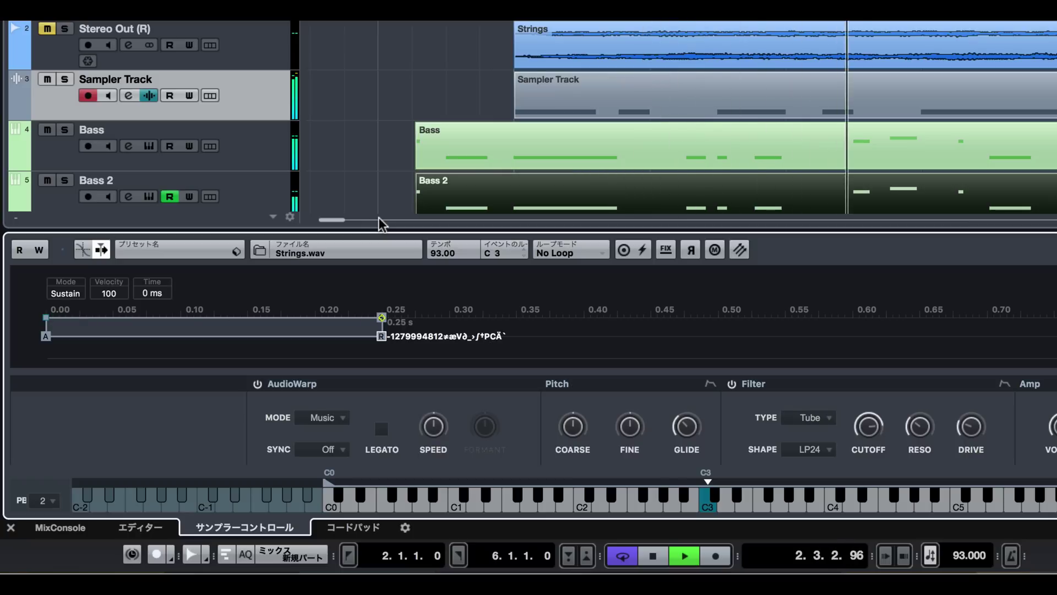
key(space)
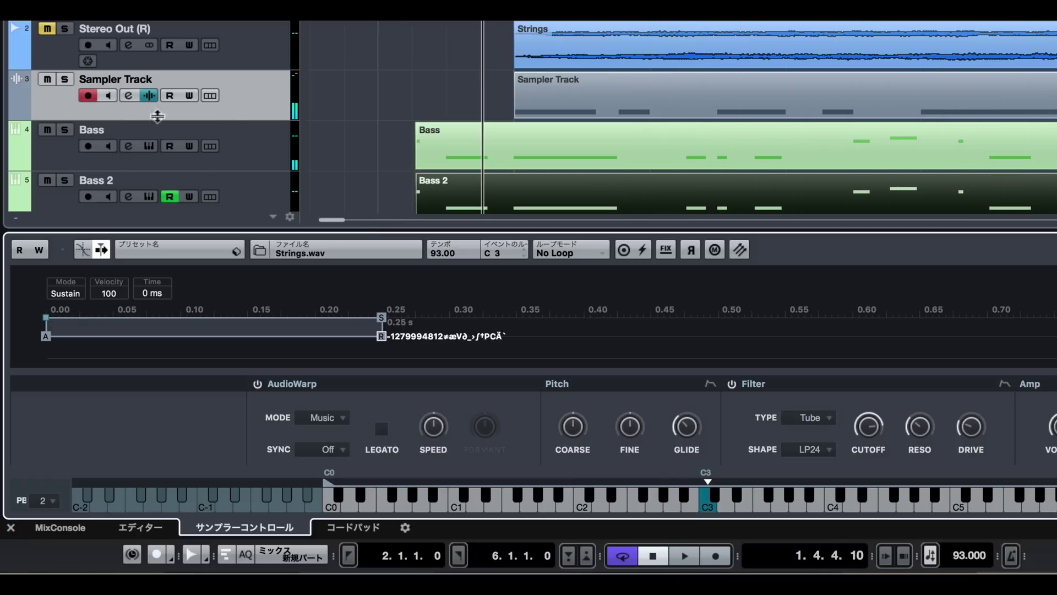
drag(118, 319, 33, 320)
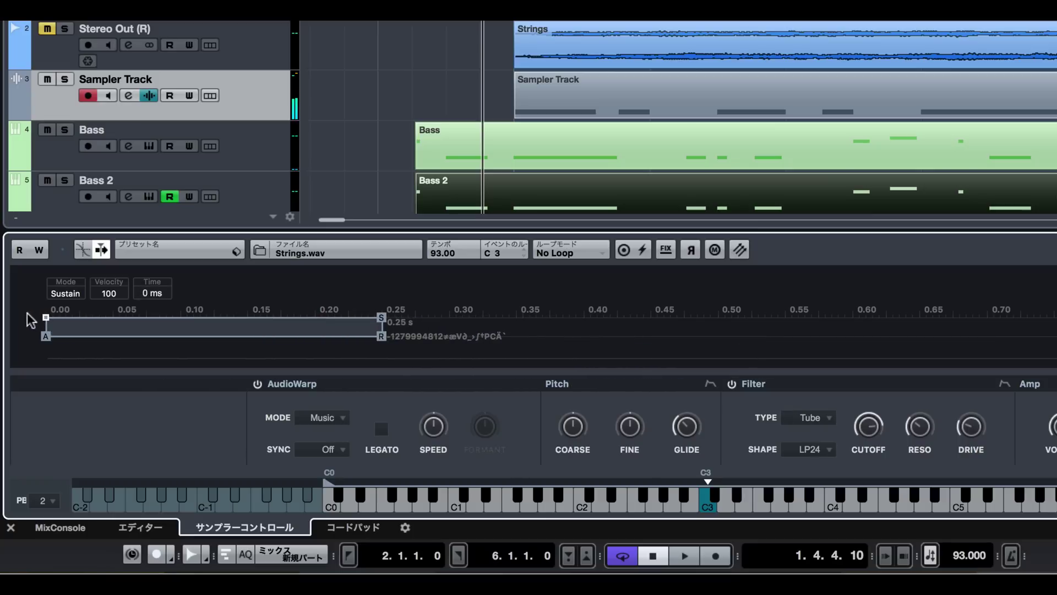
drag(381, 320, 263, 318)
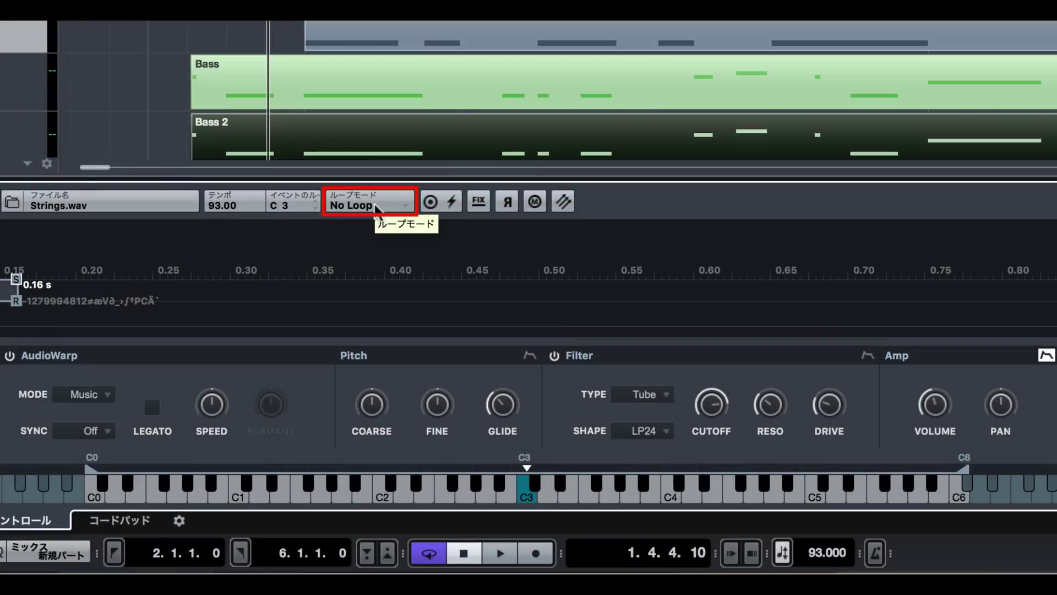
click(1046, 355)
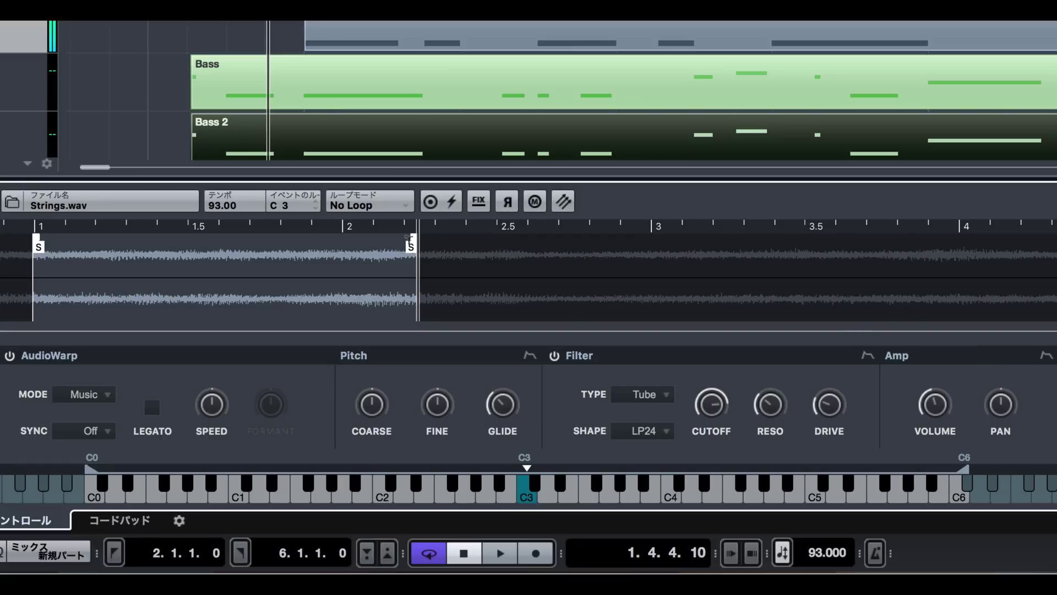
- Try out the Continuous loop mode on the sample and return it to No Loop
click(379, 205)
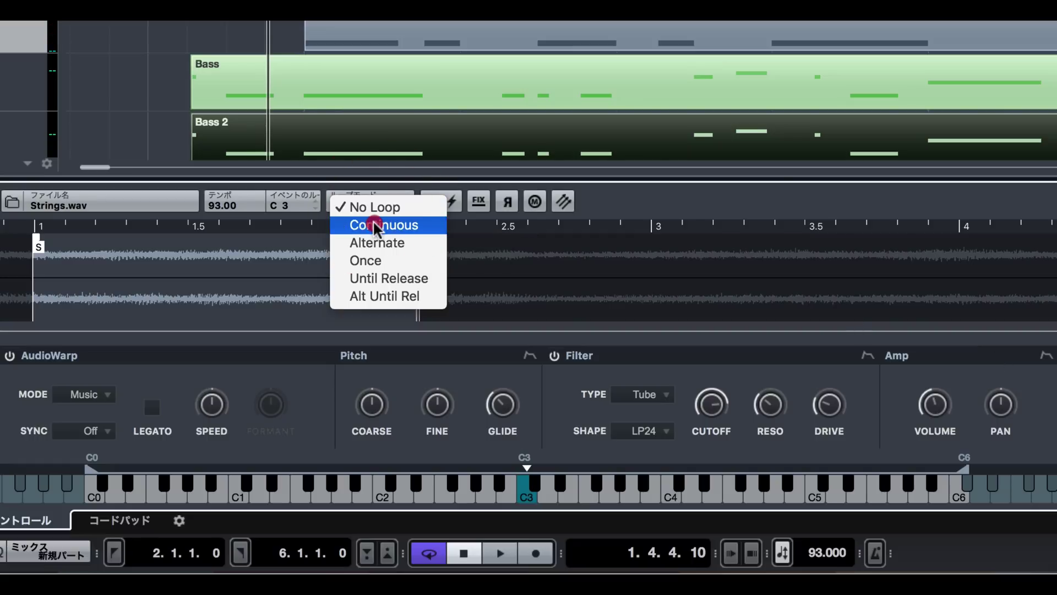
click(375, 242)
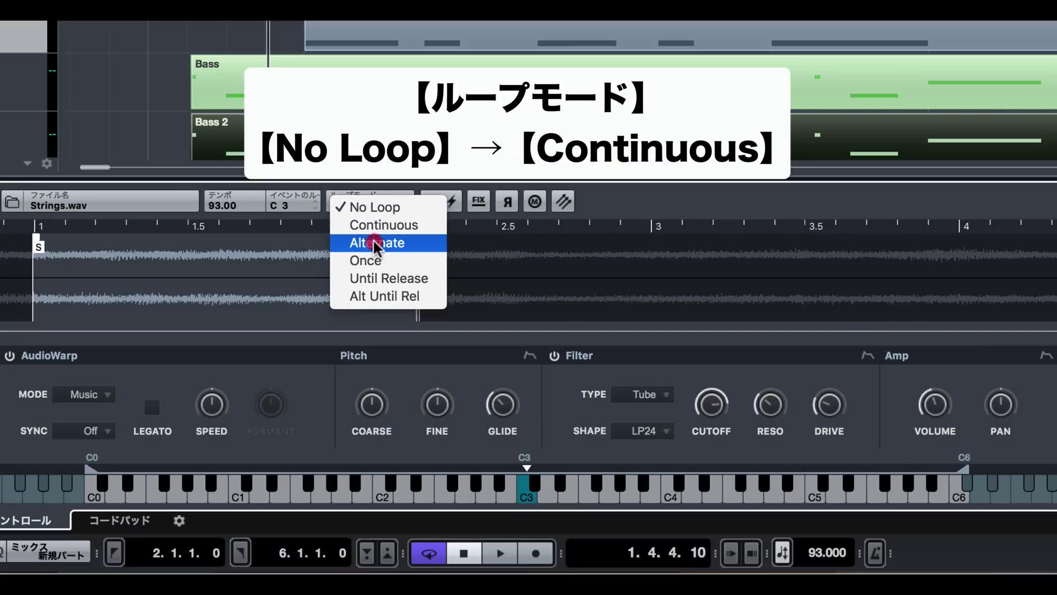
click(376, 223)
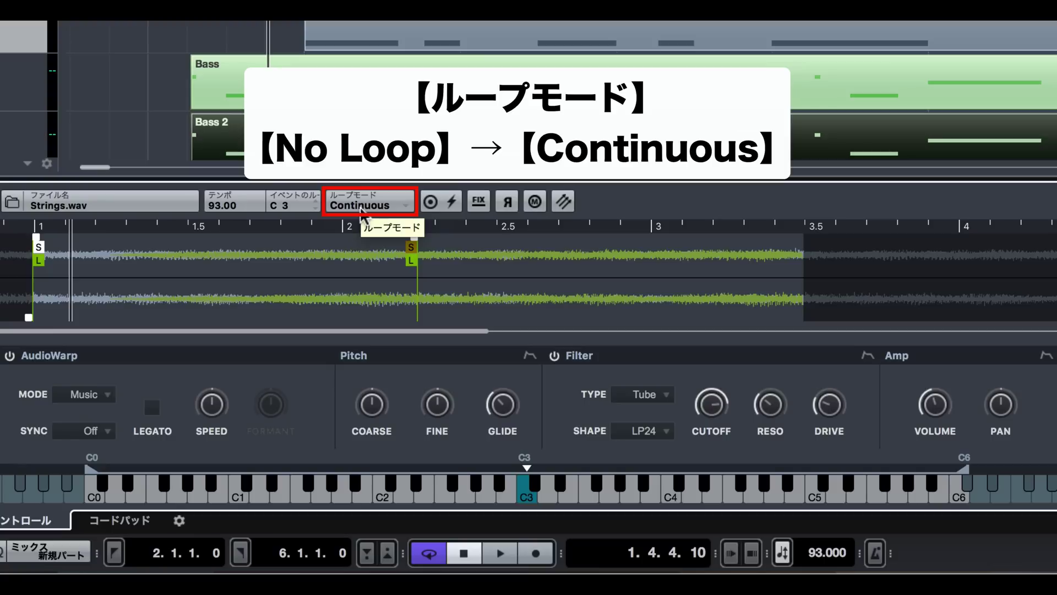
click(359, 206)
click(368, 189)
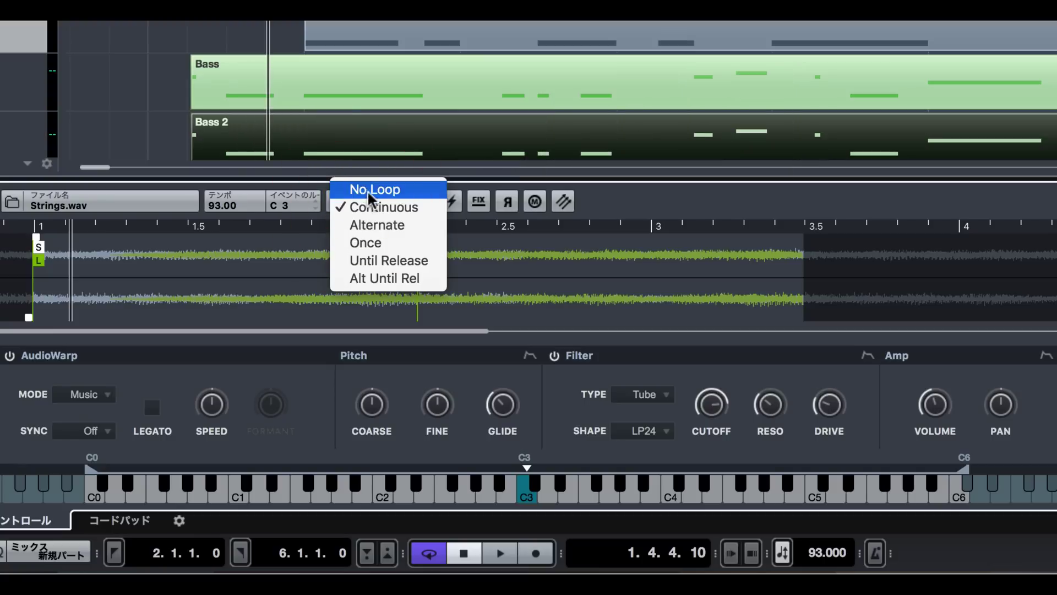
- Try out One Shot and Reverse playback of the sample, switching each off again, with a MIDI Reset in between
click(430, 202)
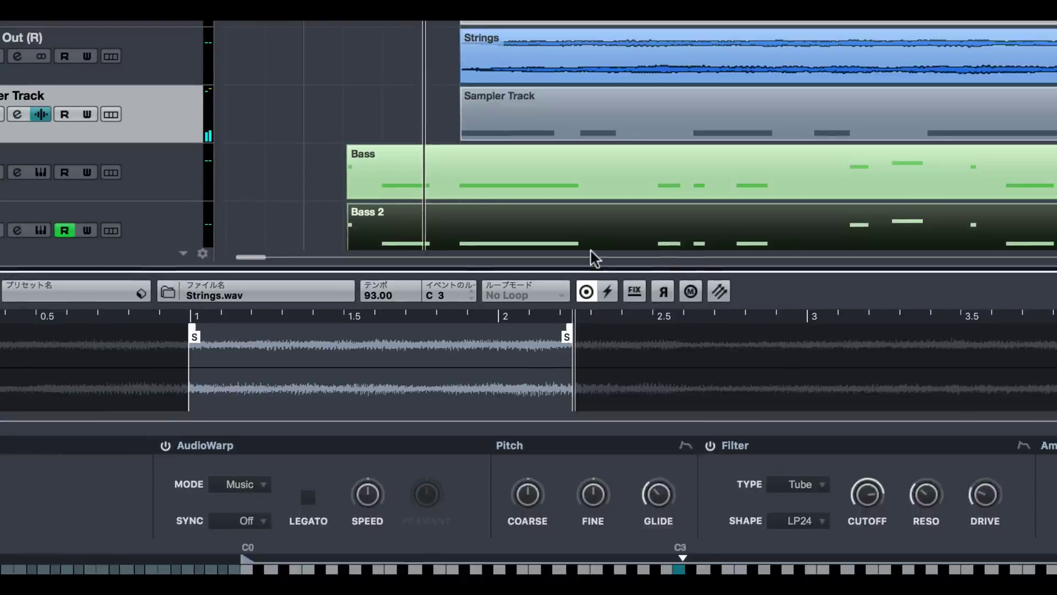
click(758, 232)
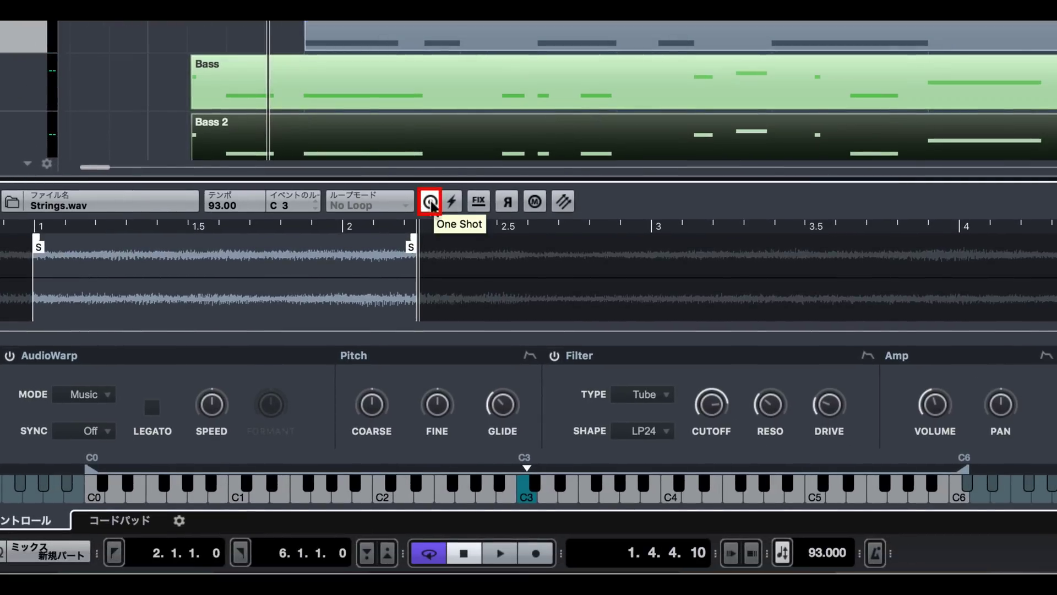
click(431, 205)
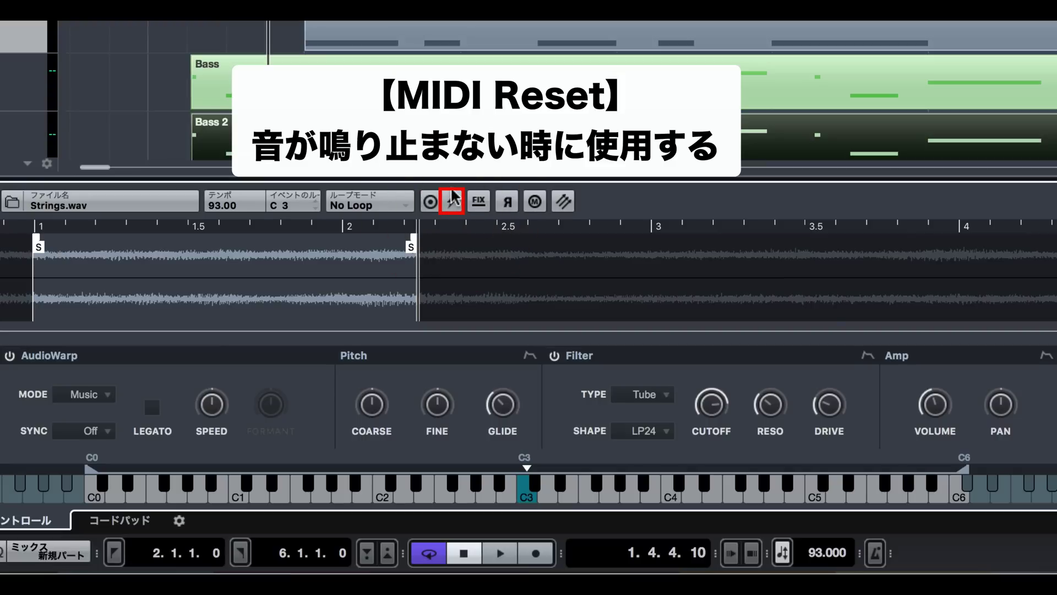
click(453, 200)
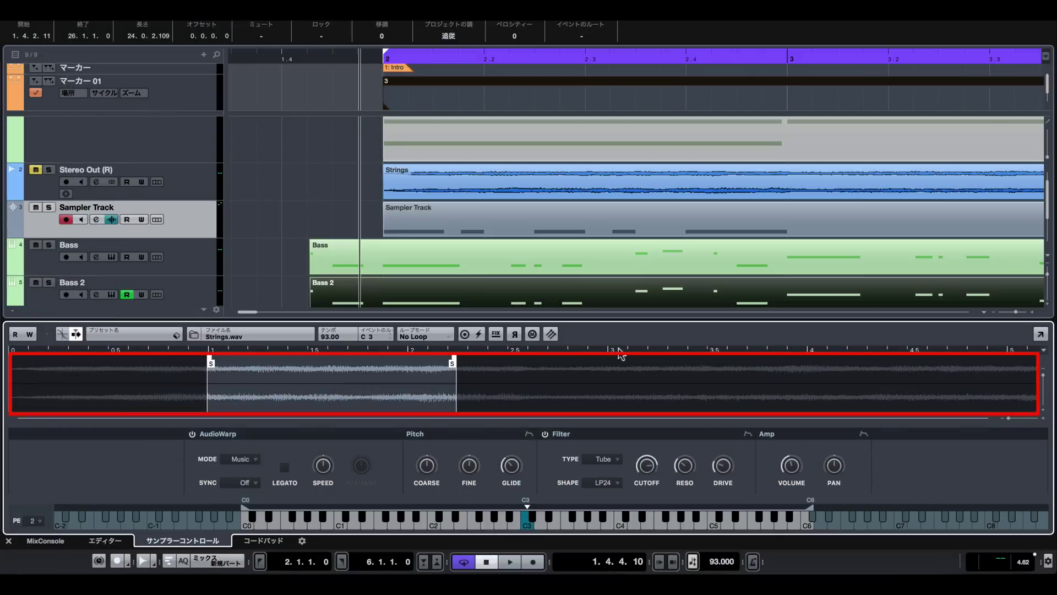
click(515, 334)
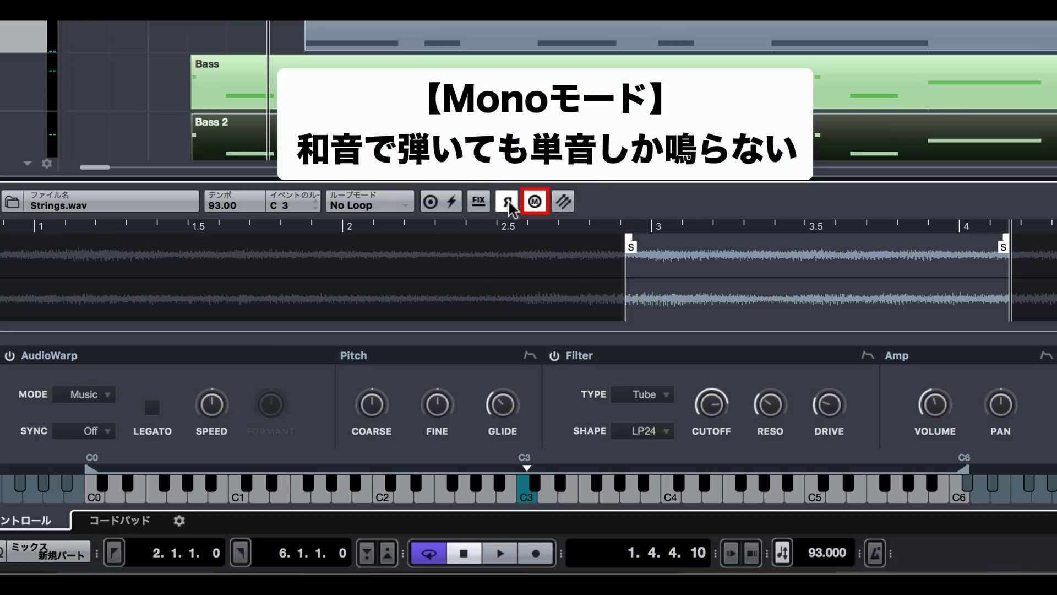
click(507, 202)
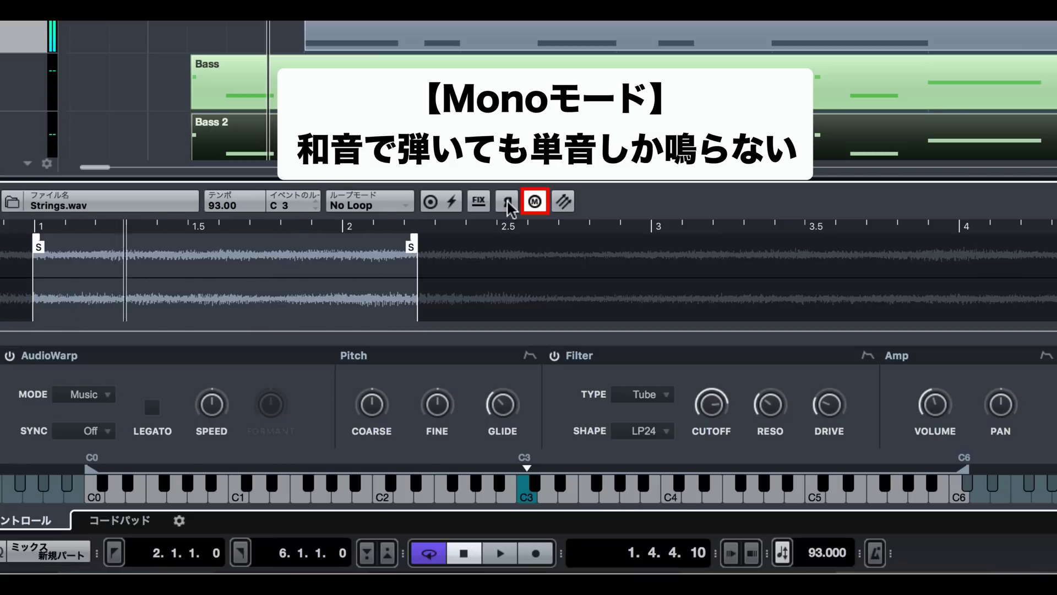
- Loop the sample in Continuous mode with Mono mode switched on
click(381, 204)
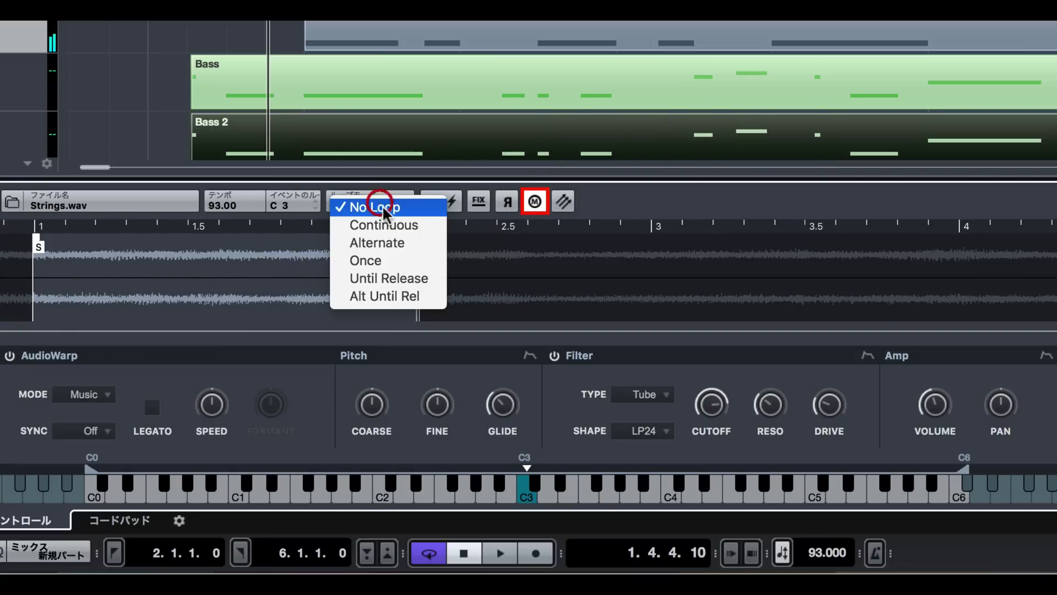
click(384, 225)
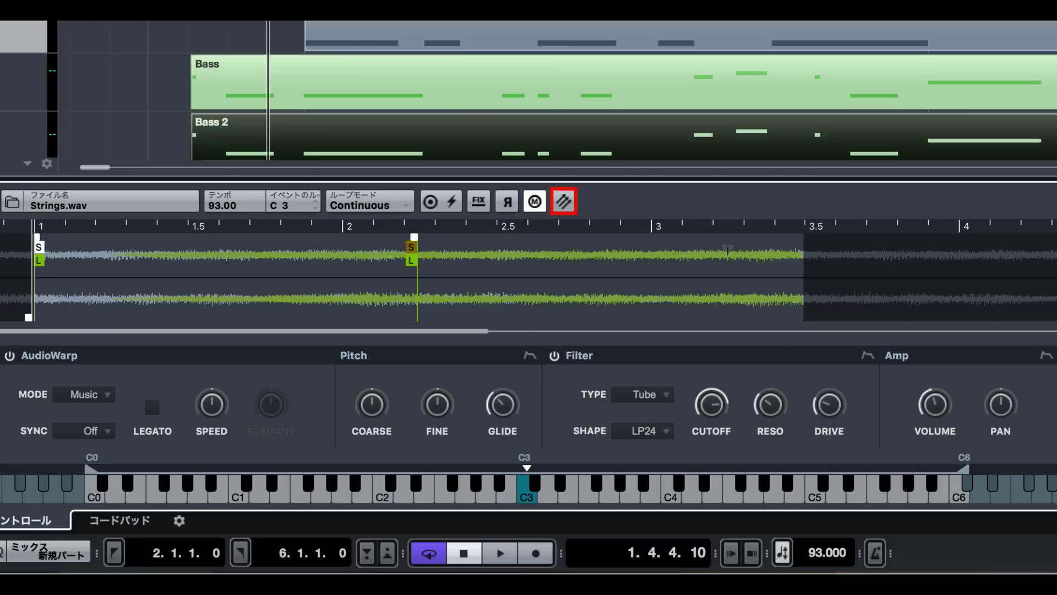
- Transfer the sample to a new Groove Agent SE instrument, open its editor and audition the sample on pad C3
click(563, 202)
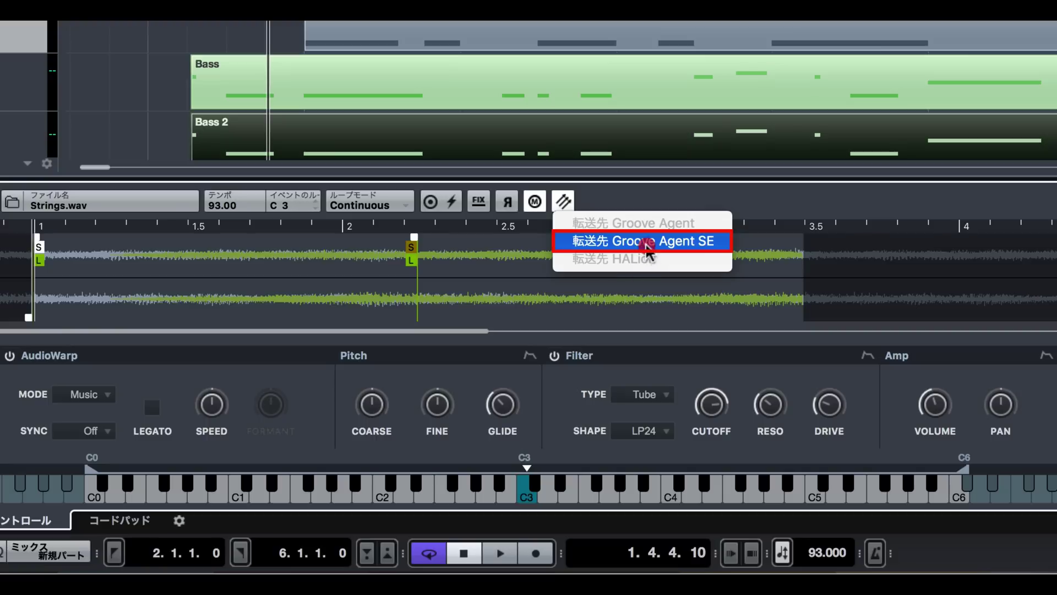
click(645, 243)
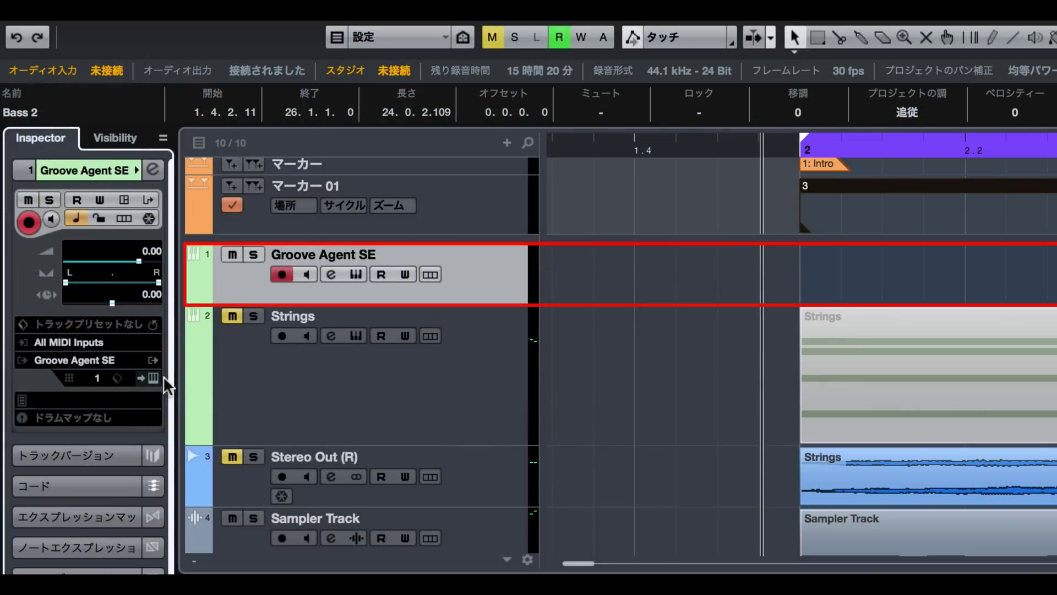
click(153, 378)
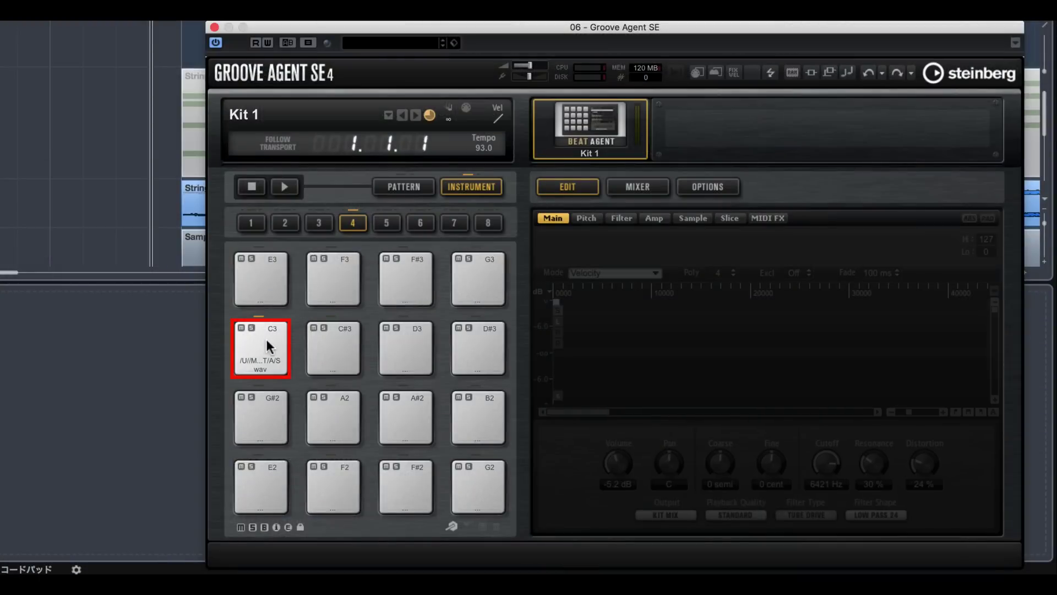
click(268, 340)
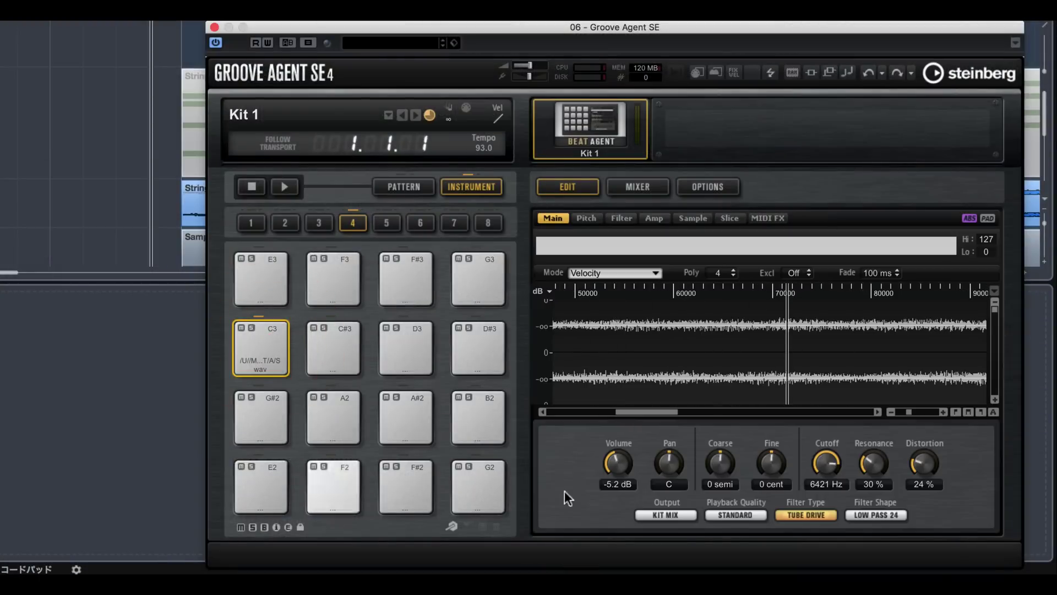